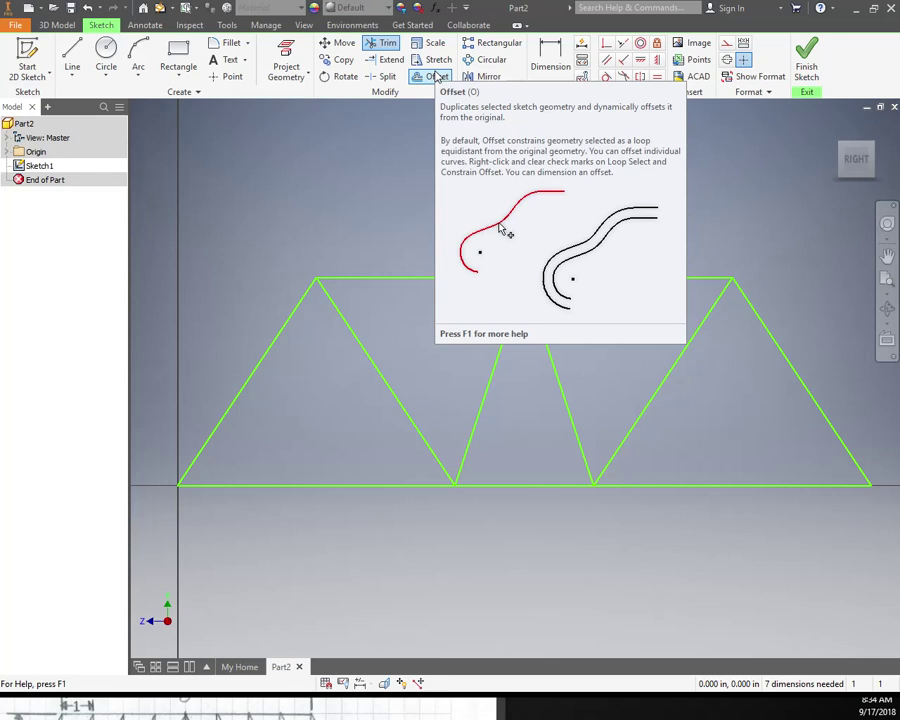
# - Offset the top line, bottom line, and right diagonals by 0.125 in (1/8 in)
pyautogui.click(436, 77)
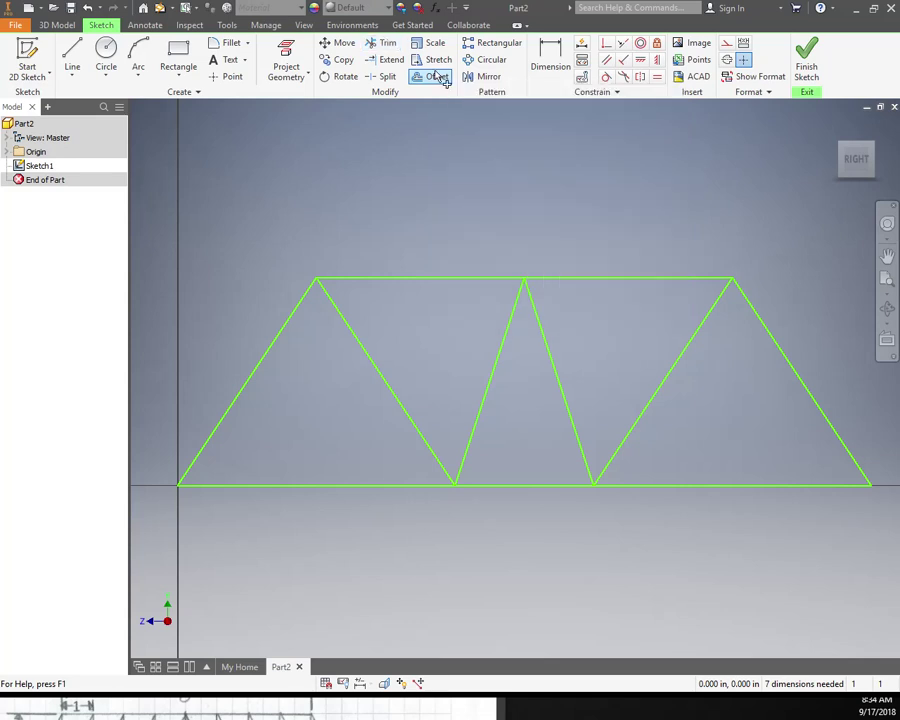
pyautogui.click(478, 285)
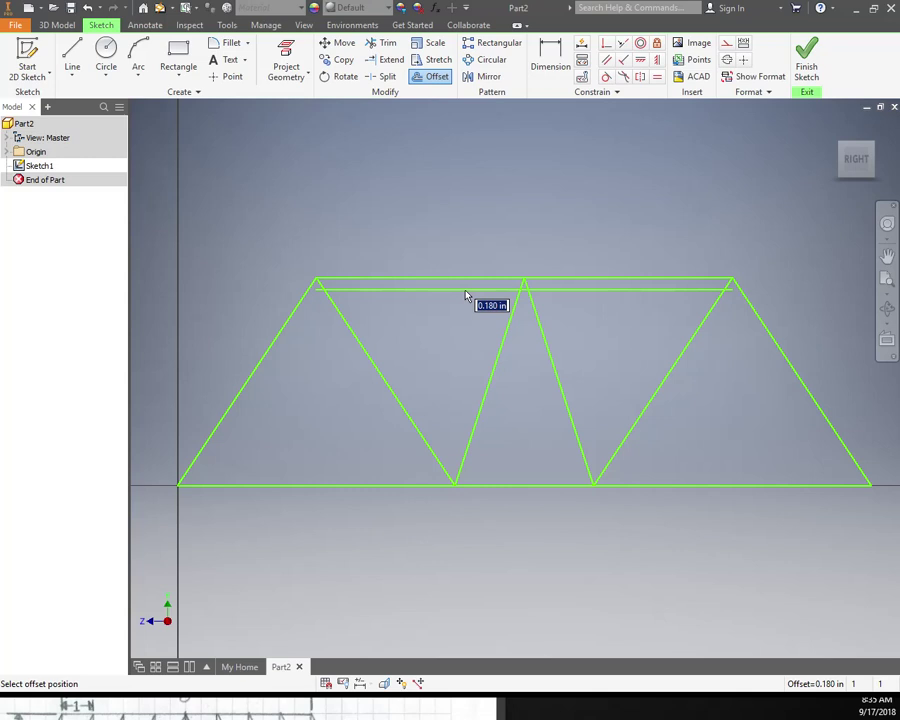
pyautogui.write('.')
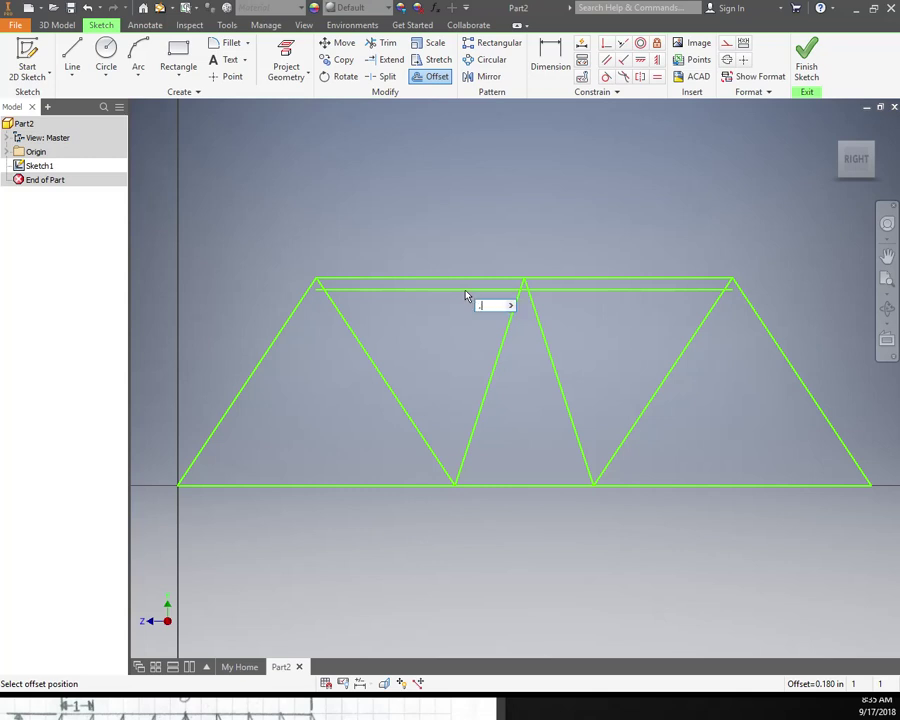
pyautogui.press('Return')
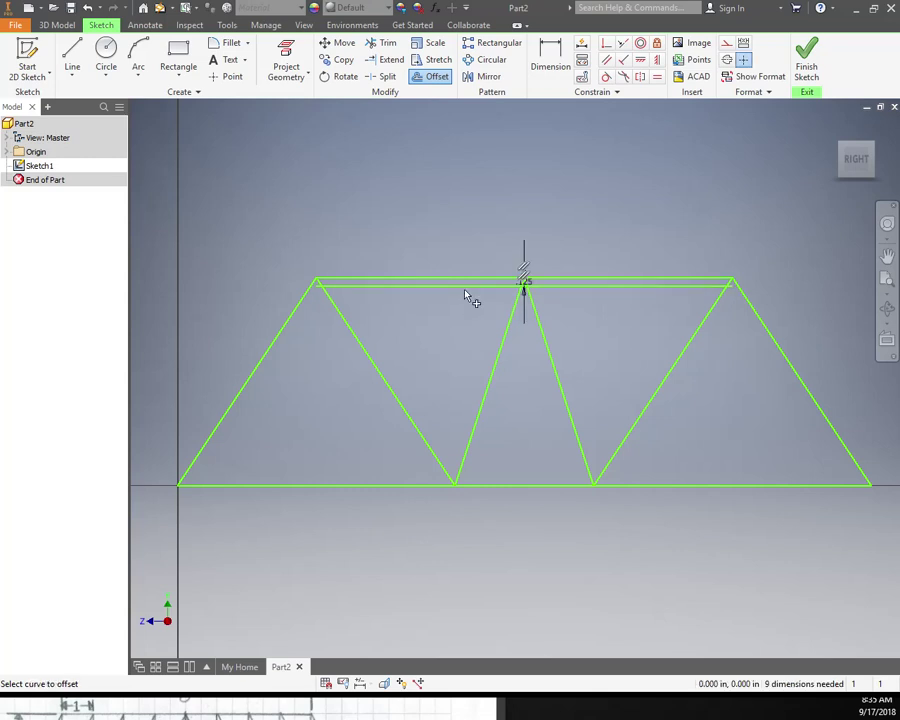
pyautogui.click(329, 487)
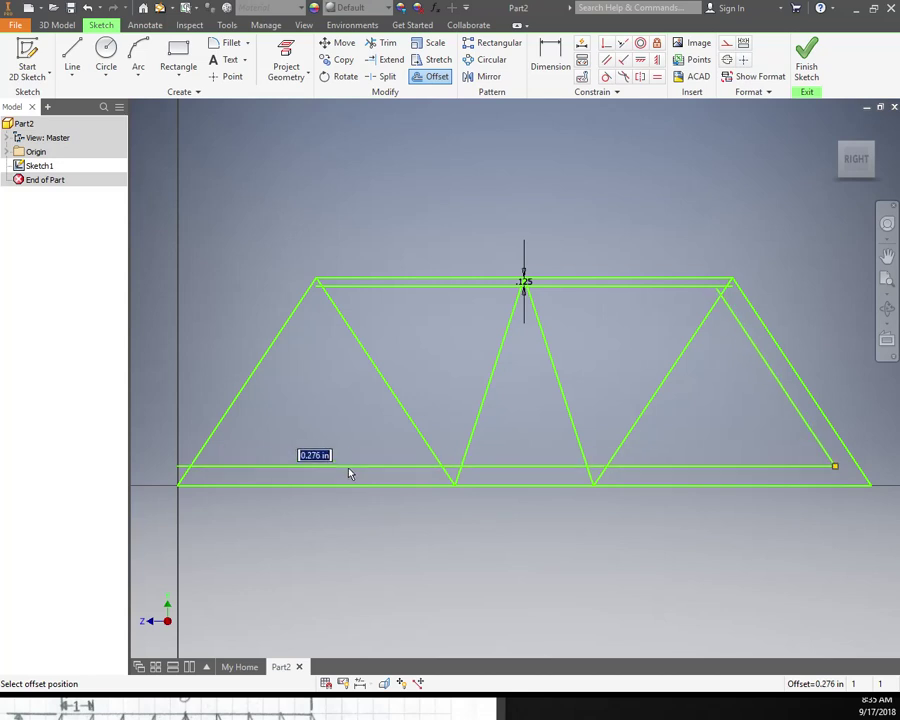
pyautogui.write('1/8')
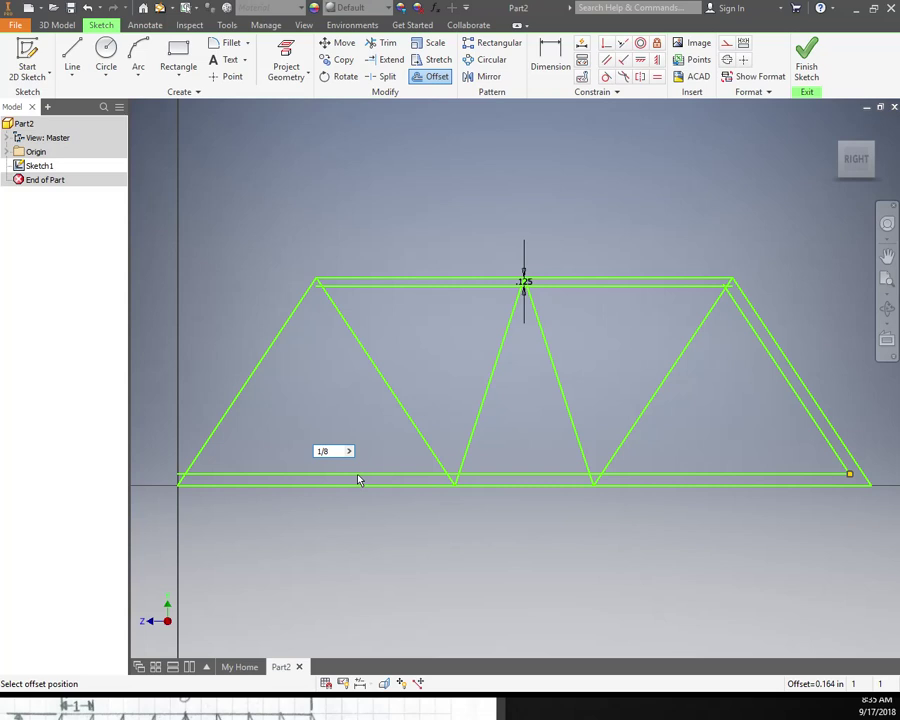
pyautogui.press('Return')
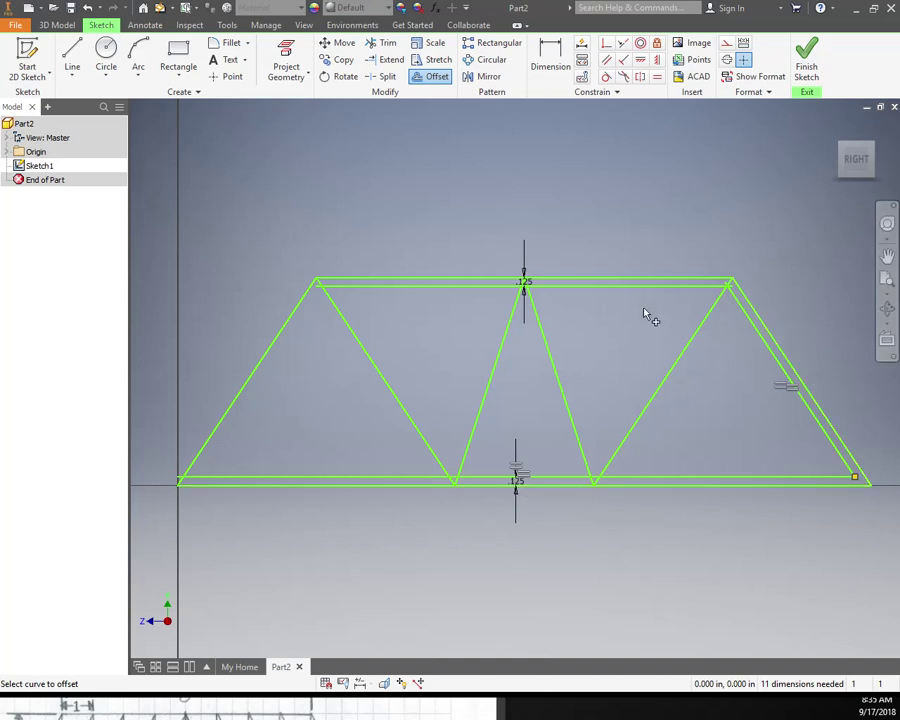
pyautogui.click(680, 366)
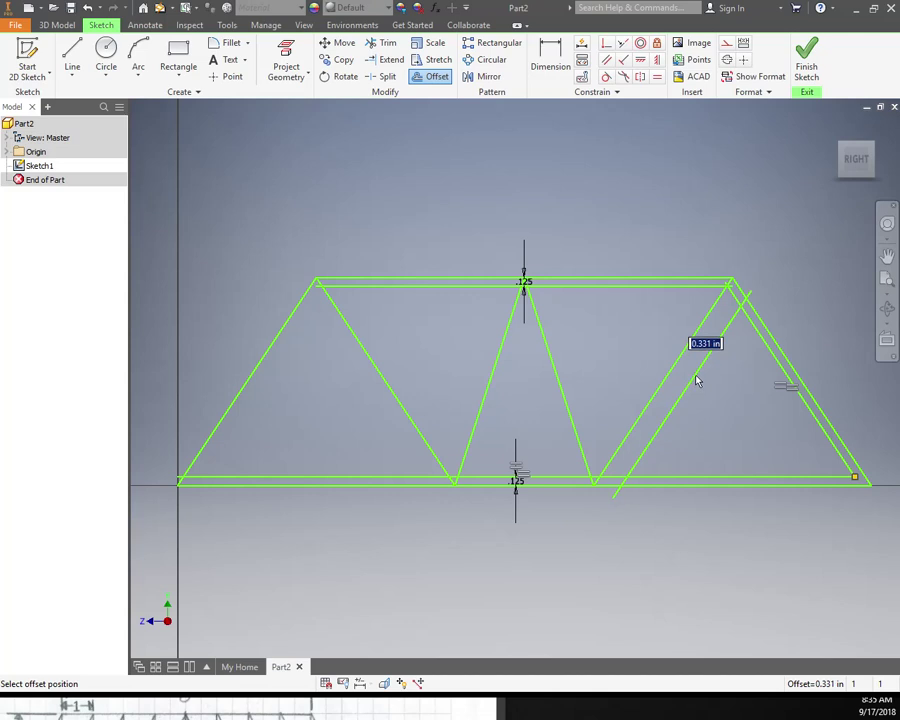
pyautogui.write('0.125')
pyautogui.press('Tab')
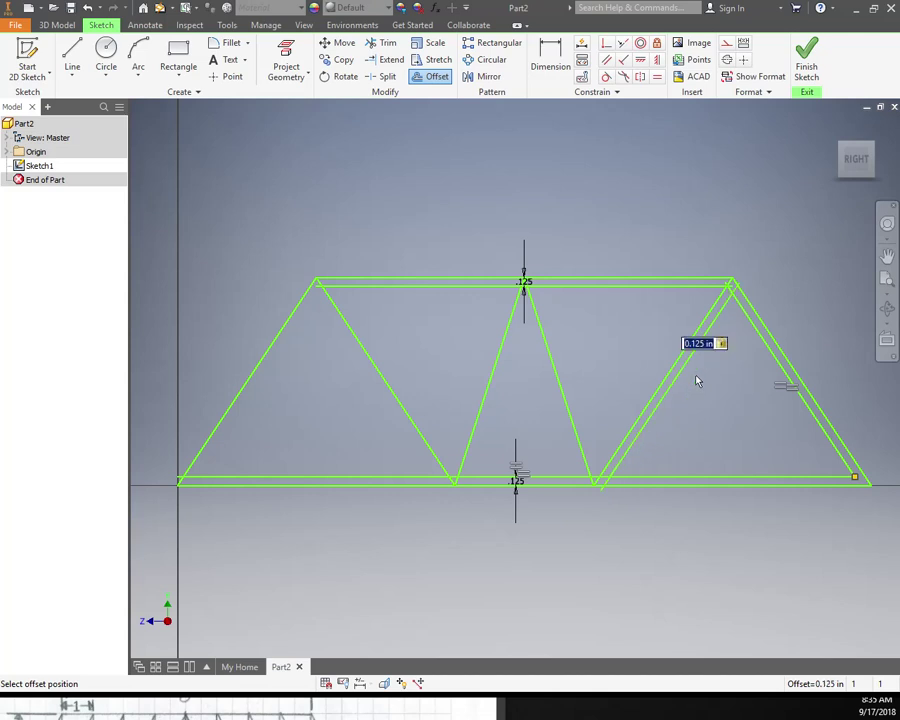
pyautogui.press('Return')
# - Offset the middle V lines and the inner and outer left diagonals by 0.125 in
pyautogui.click(565, 385)
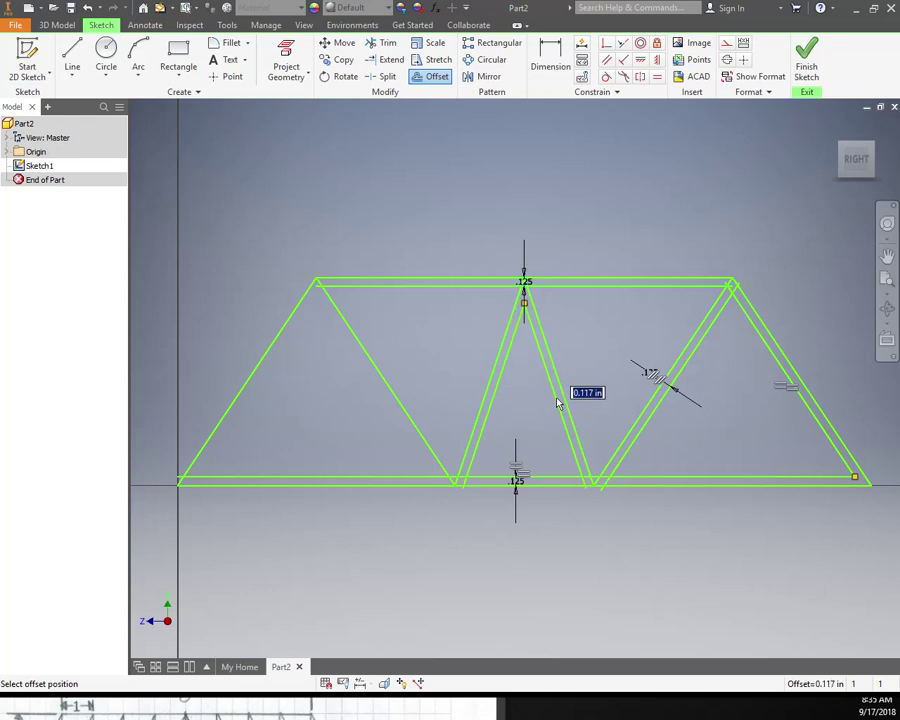
pyautogui.write('0.125')
pyautogui.press('Tab')
pyautogui.press('Return')
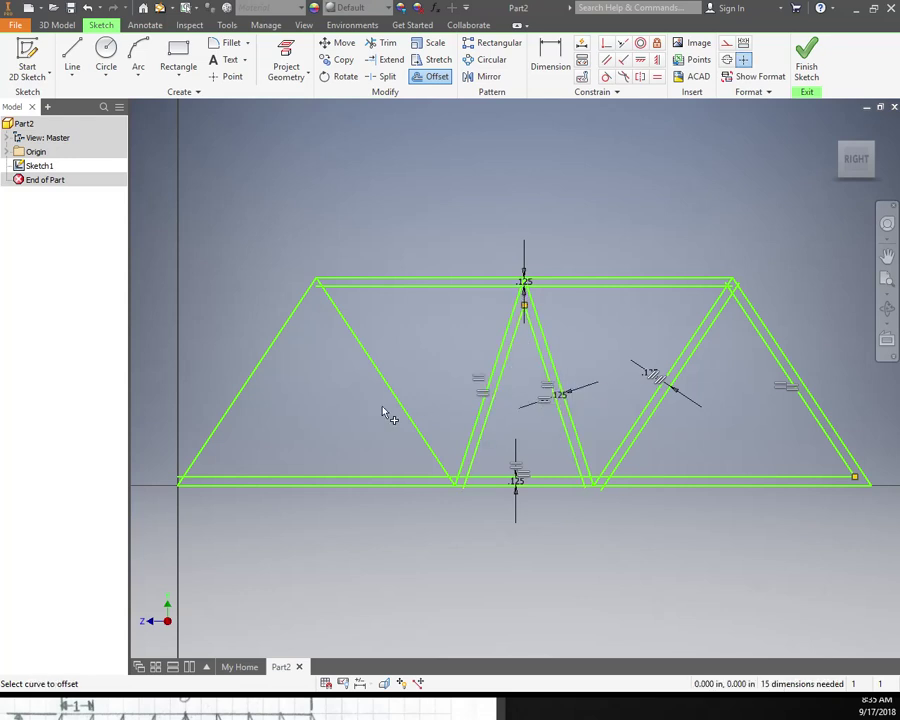
pyautogui.click(392, 406)
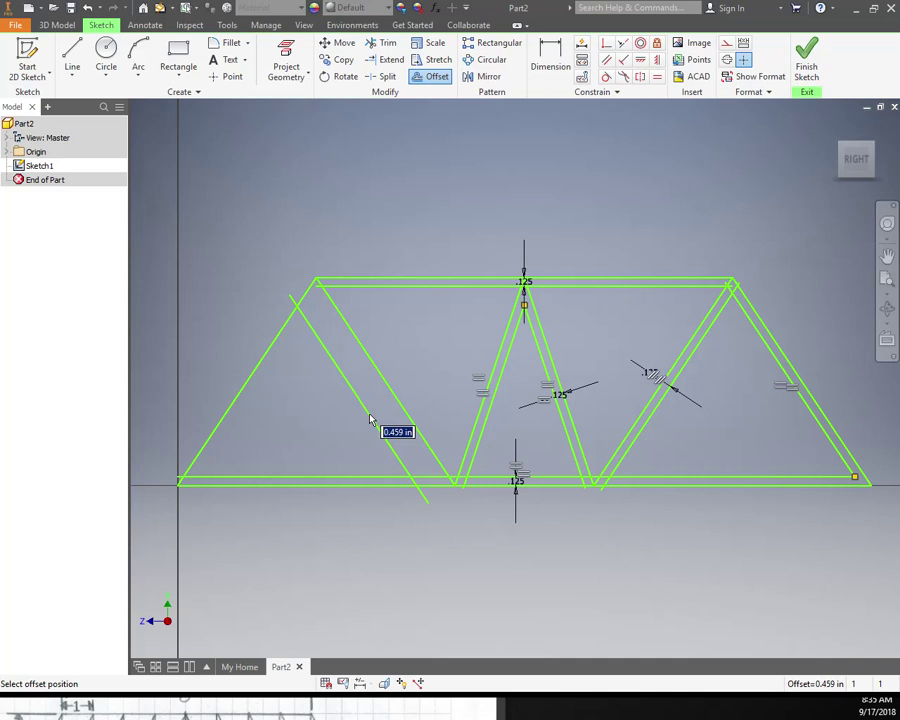
pyautogui.write('0.125')
pyautogui.press('Return')
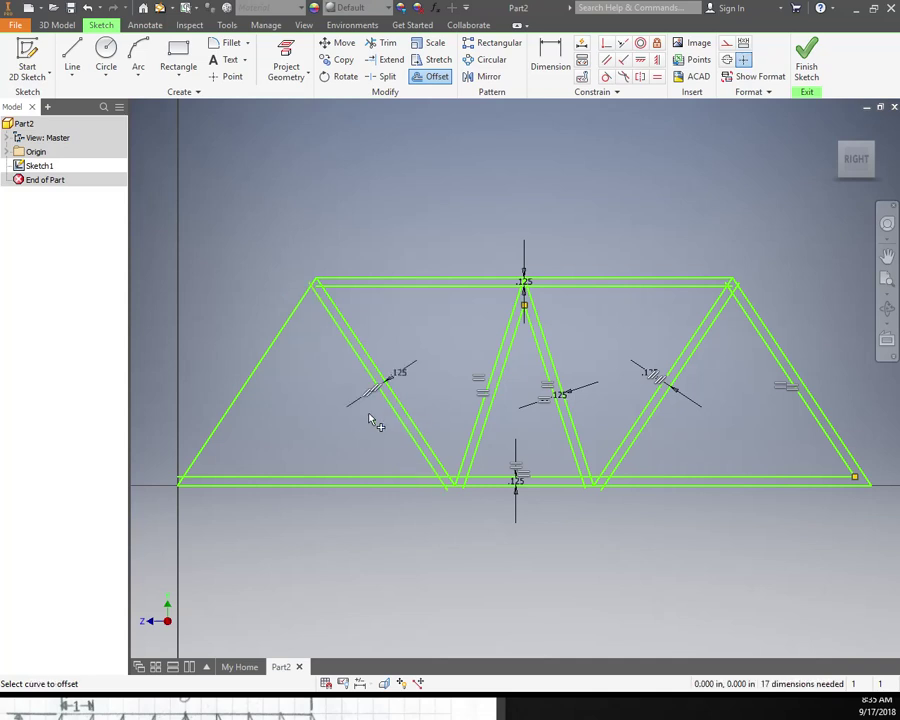
pyautogui.click(254, 372)
pyautogui.write('.125')
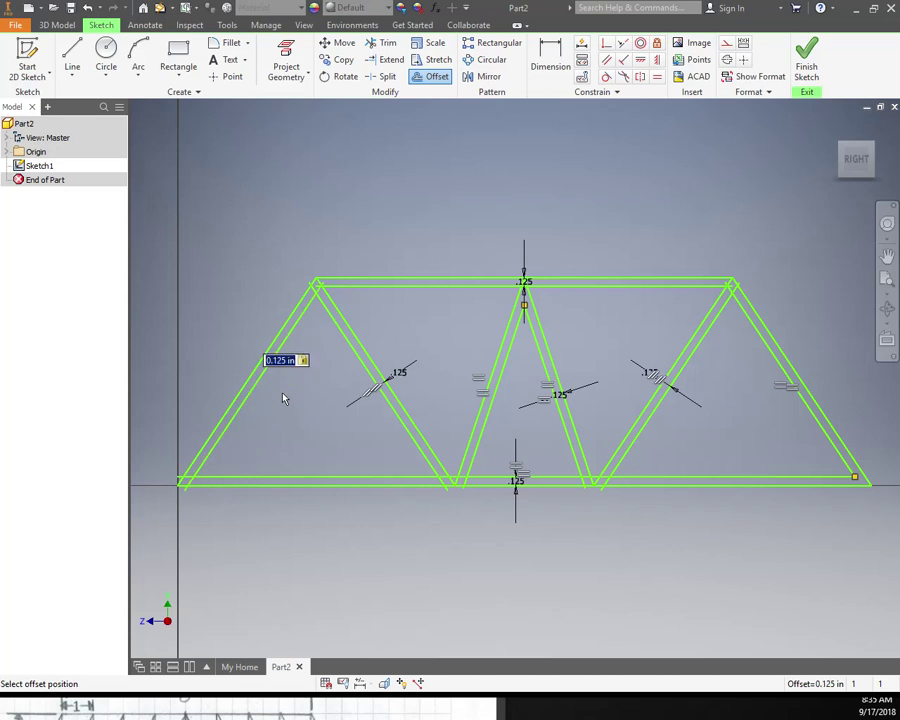
pyautogui.press('Return')
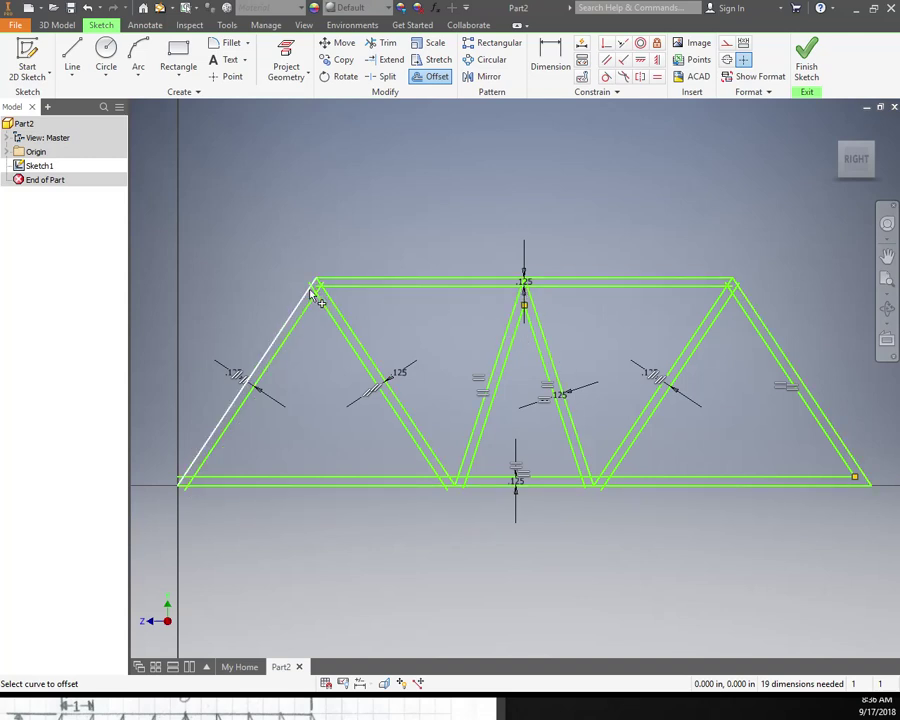
# - Trim the overhanging ends and short stubs where the doubled lines cross near the top apex
pyautogui.scroll(-3, 316, 298)
pyautogui.scroll(8, 320, 294)
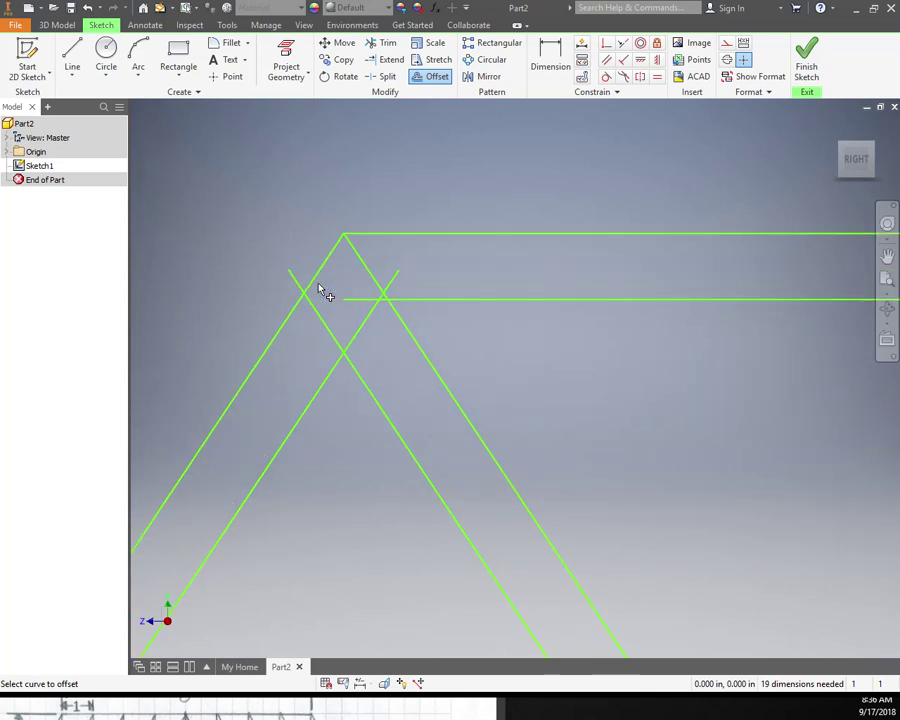
pyautogui.scroll(3, 320, 290)
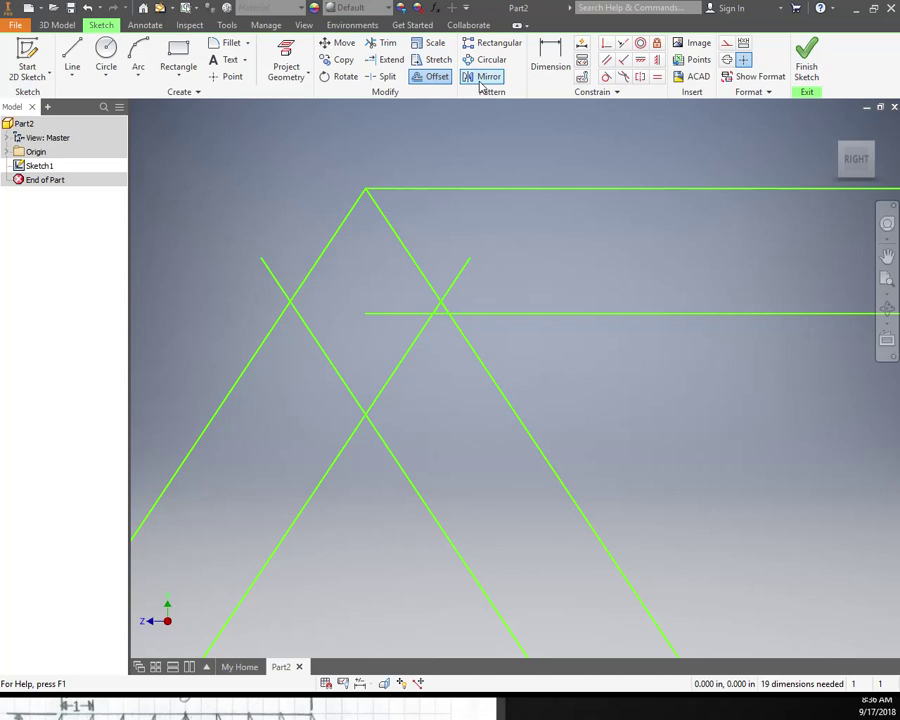
pyautogui.click(386, 44)
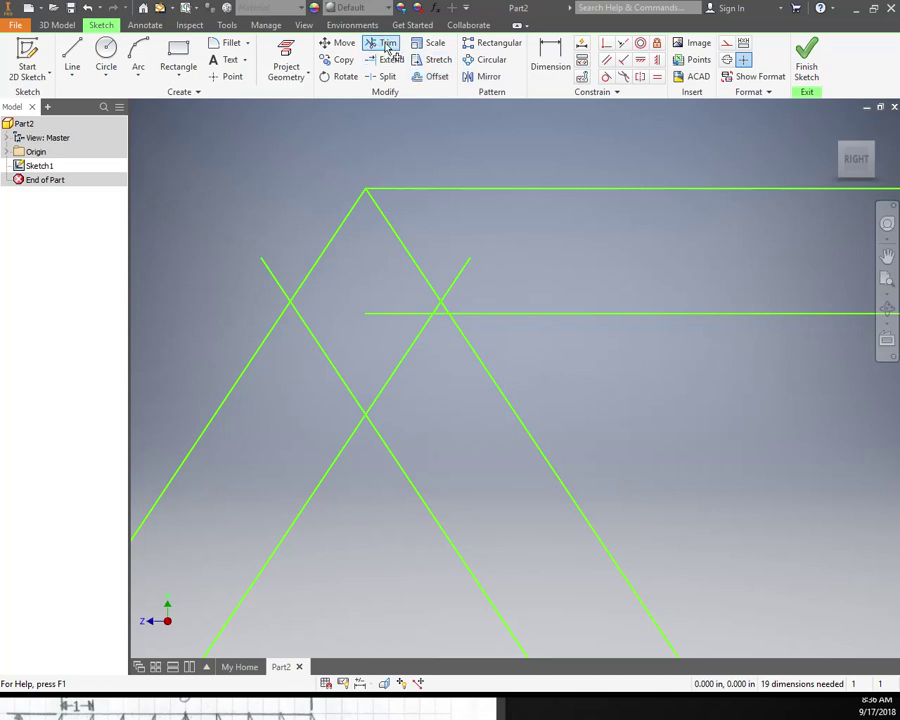
pyautogui.click(460, 281)
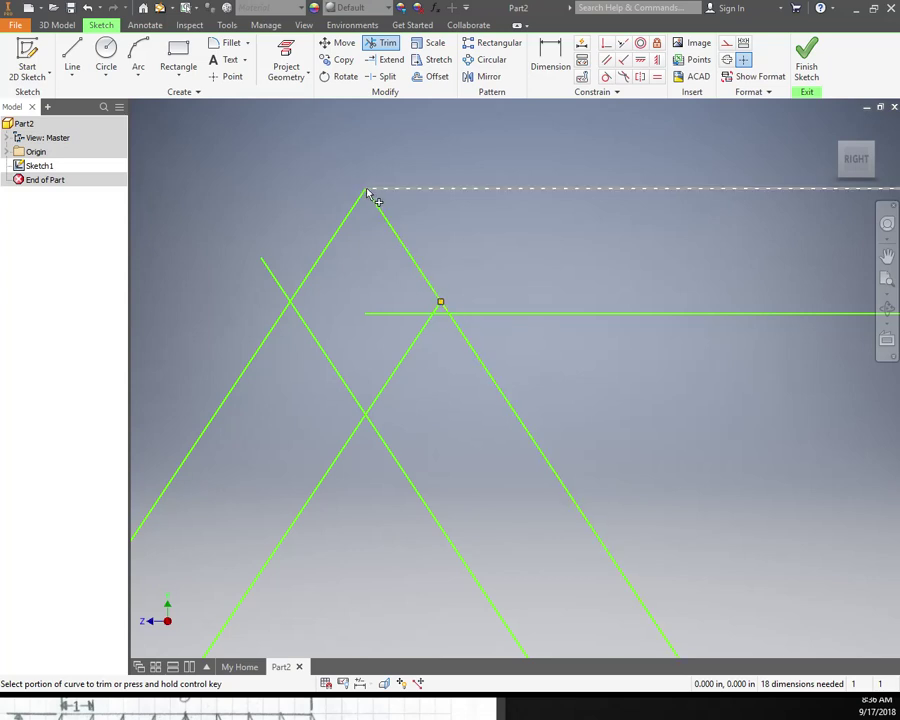
pyautogui.click(410, 262)
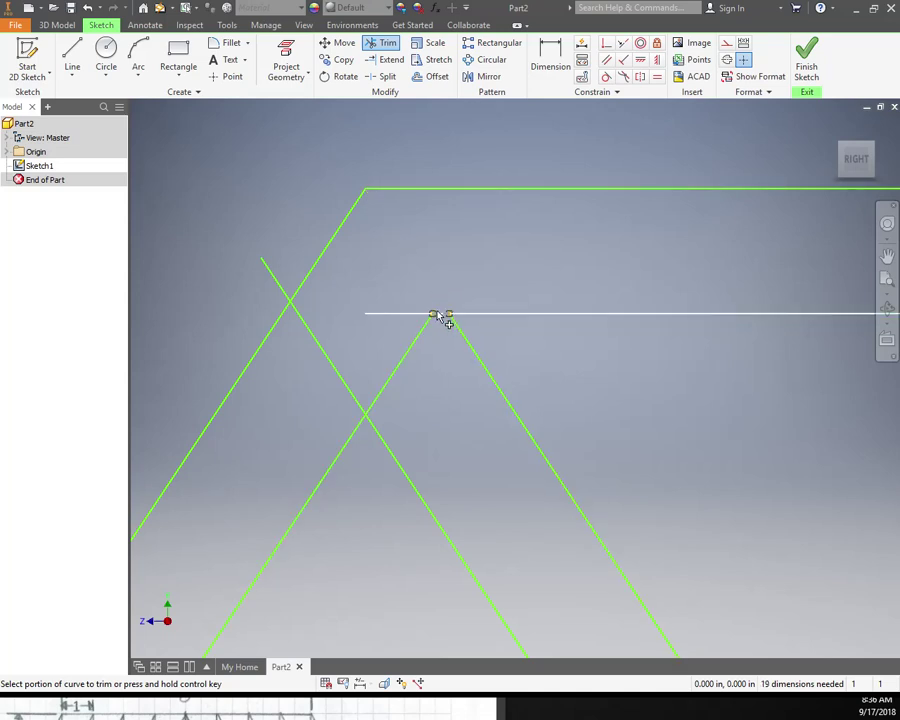
pyautogui.moveTo(442, 314)
pyautogui.mouseDown()
pyautogui.moveTo(407, 321)
pyautogui.moveTo(373, 326)
pyautogui.moveTo(313, 378)
pyautogui.mouseUp()
pyautogui.click(283, 290)
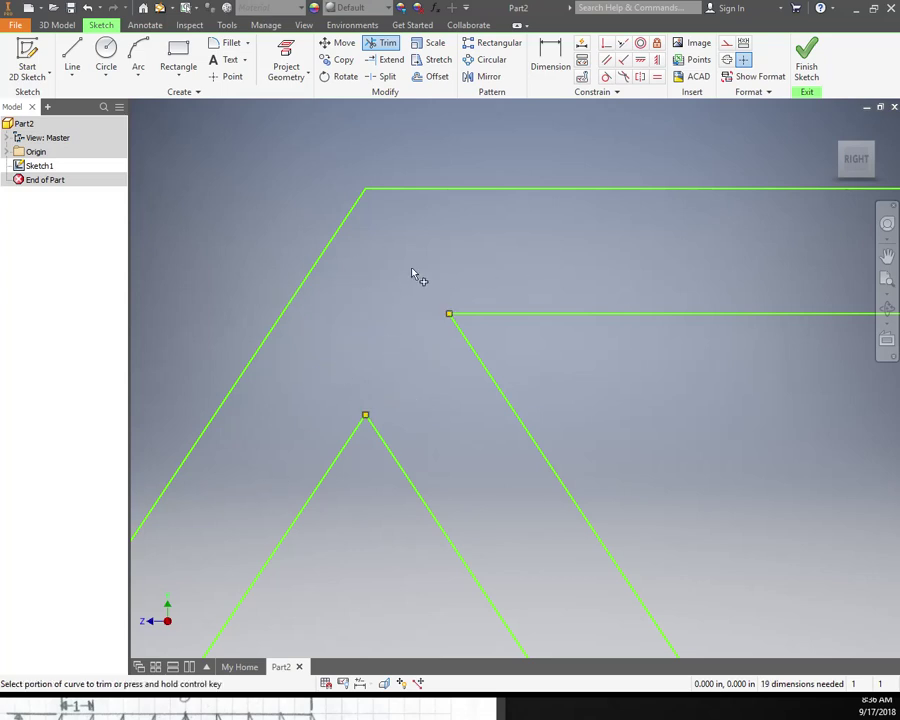
# - Pan and zoom the view up and right to bring the upper junctions and apex into view
pyautogui.scroll(3, 437, 412)
pyautogui.scroll(-5, 433, 425)
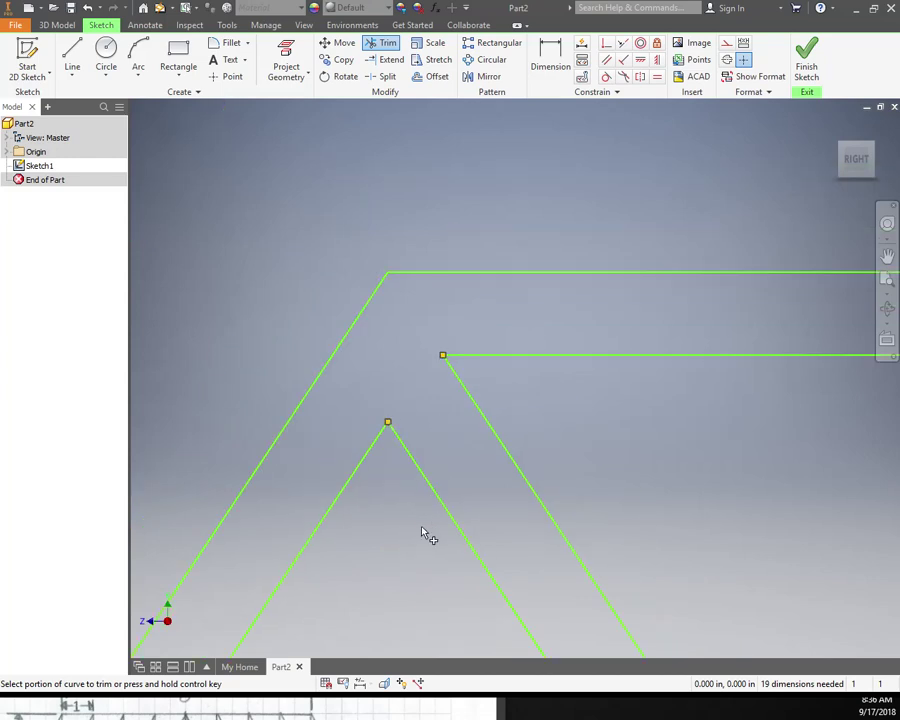
pyautogui.scroll(-3, 441, 468)
pyautogui.scroll(2, 428, 462)
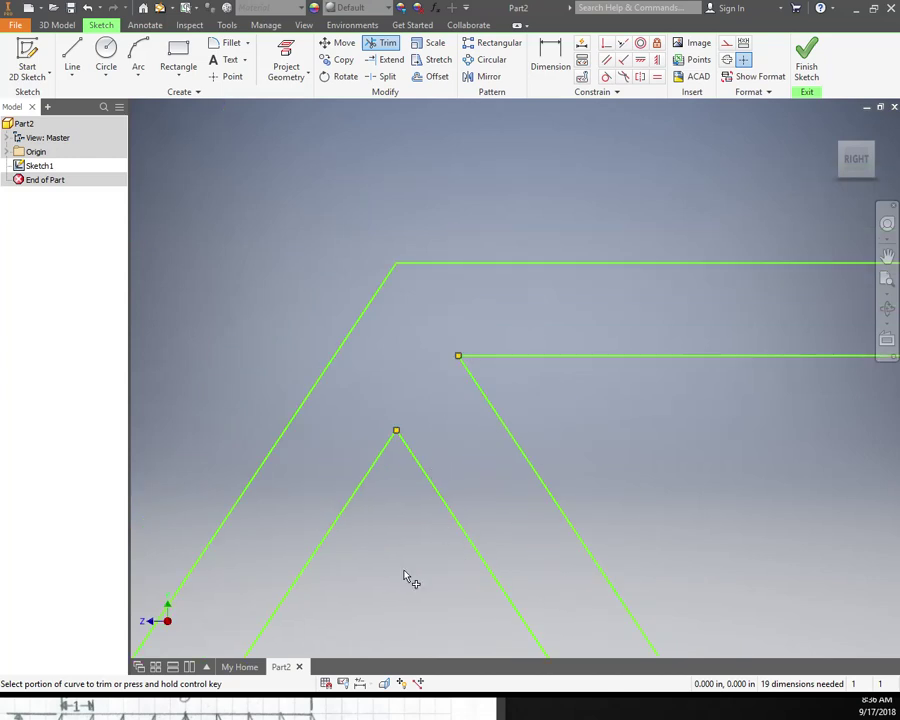
pyautogui.moveTo(400, 574); pyautogui.dragTo(416, 523, button='middle')
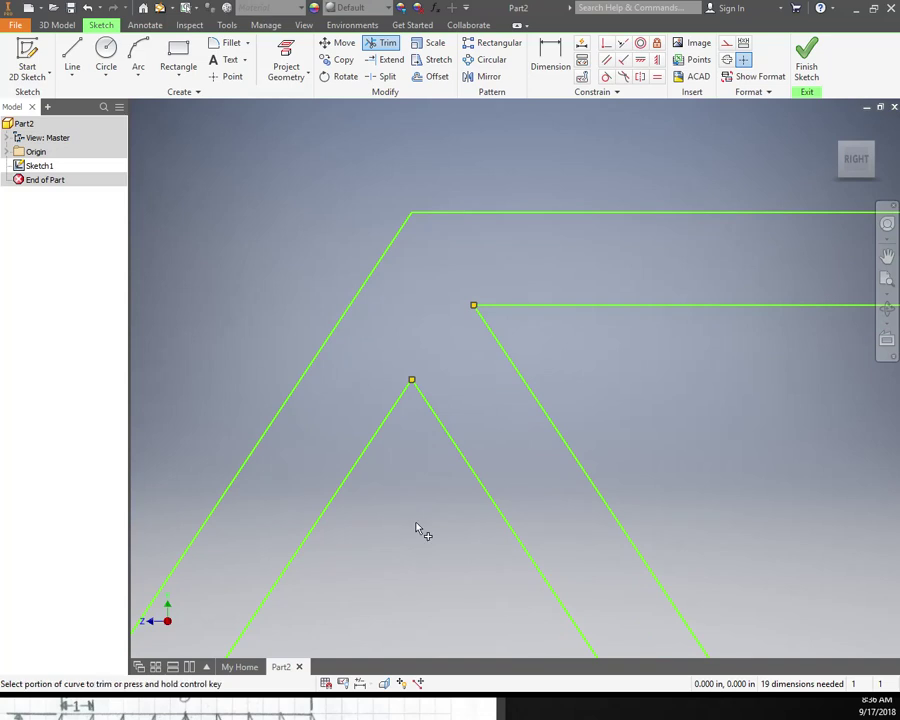
pyautogui.moveTo(468, 428); pyautogui.dragTo(491, 303, button='middle')
pyautogui.moveTo(411, 590)
pyautogui.mouseDown(button='middle')
pyautogui.moveTo(510, 362)
pyautogui.moveTo(506, 370)
pyautogui.mouseUp(button='middle')
pyautogui.moveTo(478, 500)
pyautogui.mouseDown(button='middle')
pyautogui.moveTo(611, 293)
pyautogui.moveTo(600, 305)
pyautogui.mouseUp(button='middle')
pyautogui.scroll(3, 352, 528)
# - Trim the right diagonals' stubs and cut the bottom line between the two right diagonals
pyautogui.scroll(-5, 358, 554)
pyautogui.moveTo(358, 554)
pyautogui.mouseDown(button='middle')
pyautogui.moveTo(552, 362)
pyautogui.moveTo(486, 612)
pyautogui.moveTo(466, 446)
pyautogui.moveTo(493, 325)
pyautogui.mouseUp(button='middle')
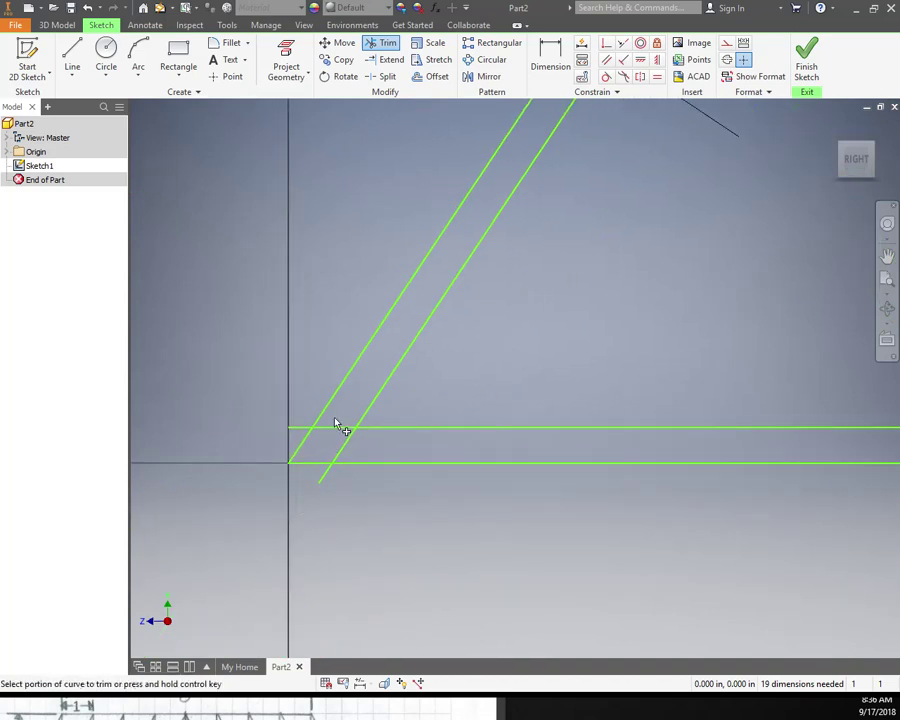
pyautogui.moveTo(336, 424)
pyautogui.mouseDown()
pyautogui.moveTo(326, 474)
pyautogui.moveTo(304, 472)
pyautogui.moveTo(298, 425)
pyautogui.moveTo(287, 434)
pyautogui.moveTo(301, 430)
pyautogui.mouseUp()
pyautogui.moveTo(719, 456); pyautogui.dragTo(183, 448, button='middle')
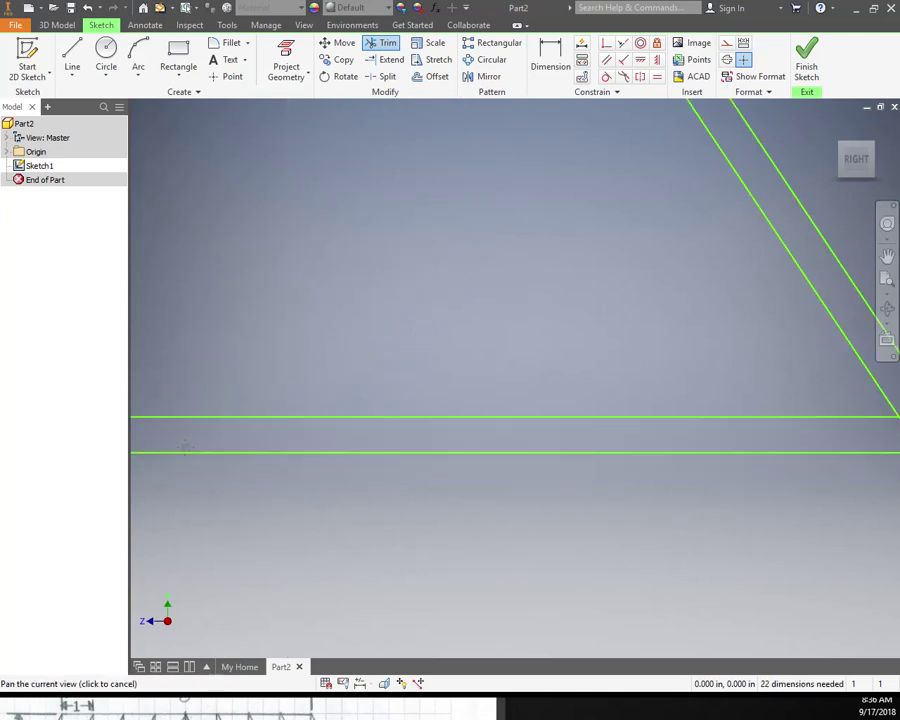
pyautogui.moveTo(640, 436)
pyautogui.mouseDown()
pyautogui.moveTo(800, 432)
pyautogui.moveTo(738, 418)
pyautogui.mouseUp()
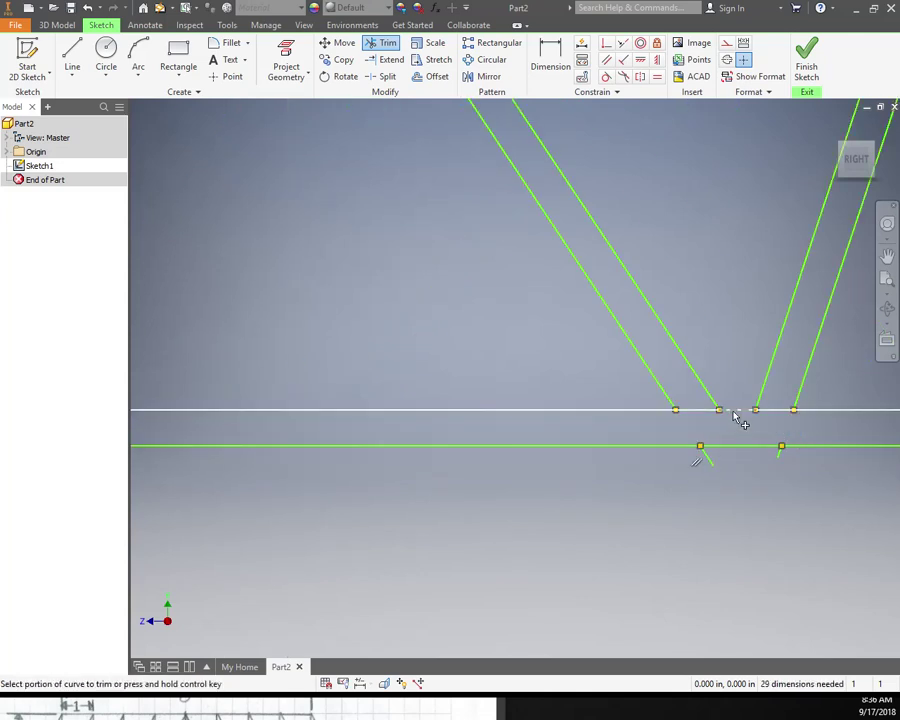
pyautogui.moveTo(704, 457); pyautogui.dragTo(775, 457)
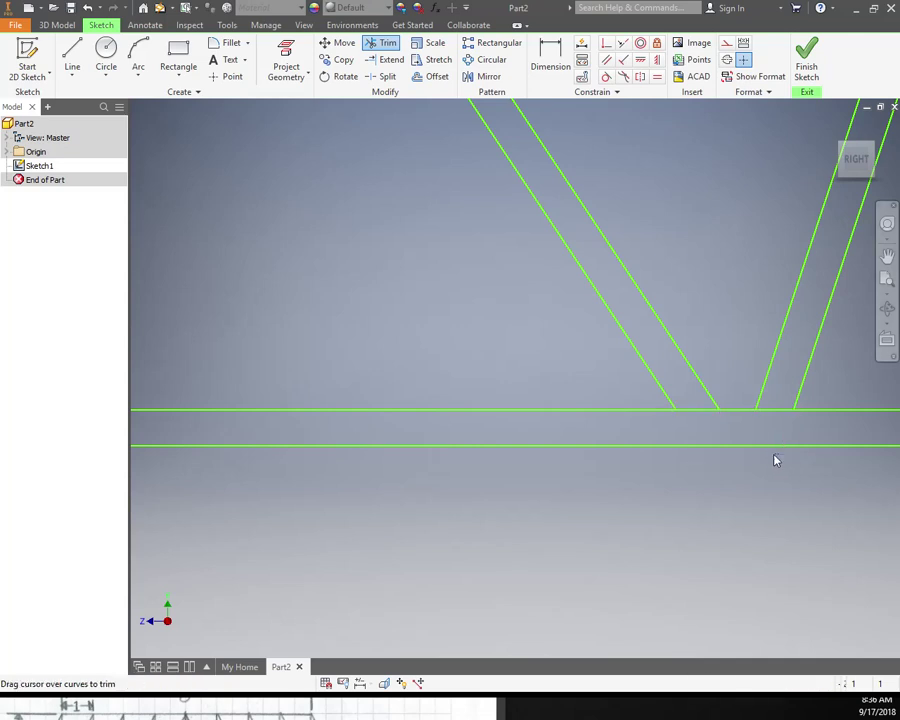
pyautogui.moveTo(775, 401); pyautogui.dragTo(755, 438)
pyautogui.moveTo(700, 418); pyautogui.dragTo(744, 424)
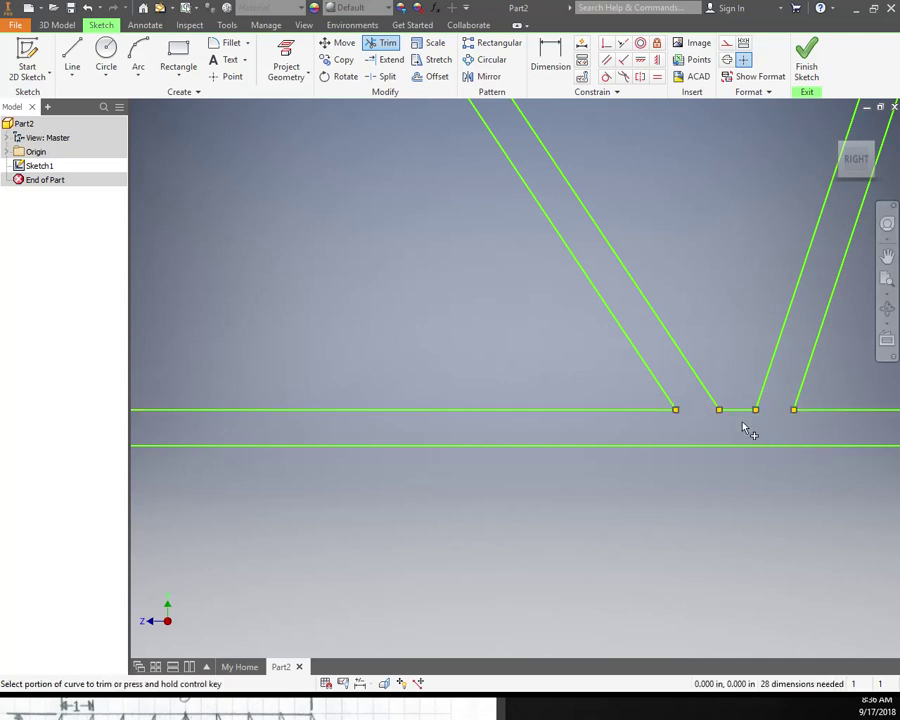
pyautogui.moveTo(744, 424); pyautogui.dragTo(810, 480, button='middle')
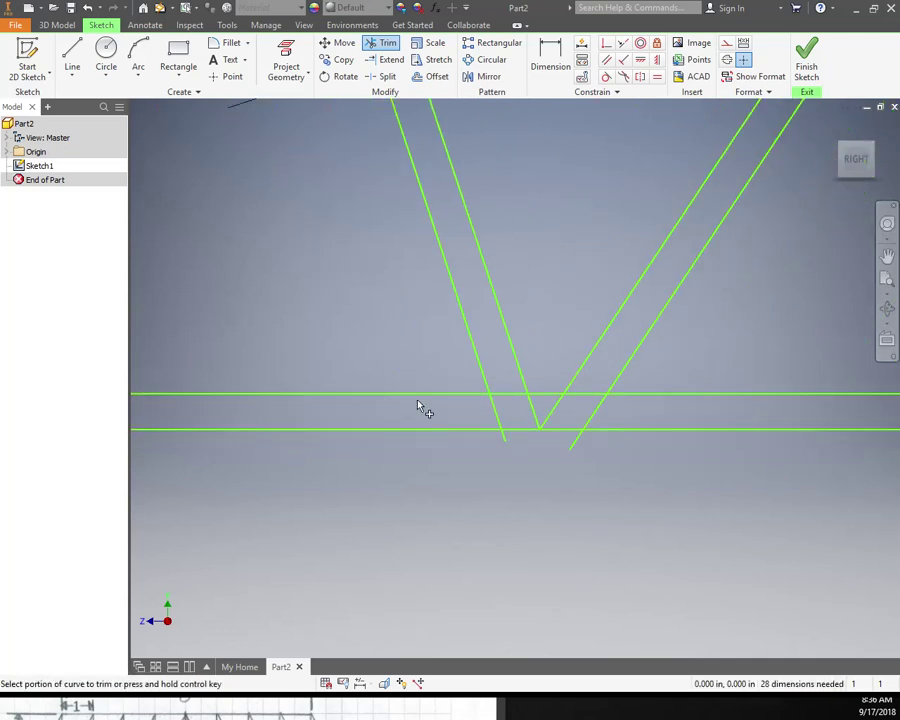
# - Trim the left diagonals between the horizontal lines and the top line between them
pyautogui.moveTo(420, 407)
pyautogui.mouseDown()
pyautogui.moveTo(544, 420)
pyautogui.moveTo(595, 406)
pyautogui.moveTo(561, 417)
pyautogui.moveTo(508, 400)
pyautogui.mouseUp()
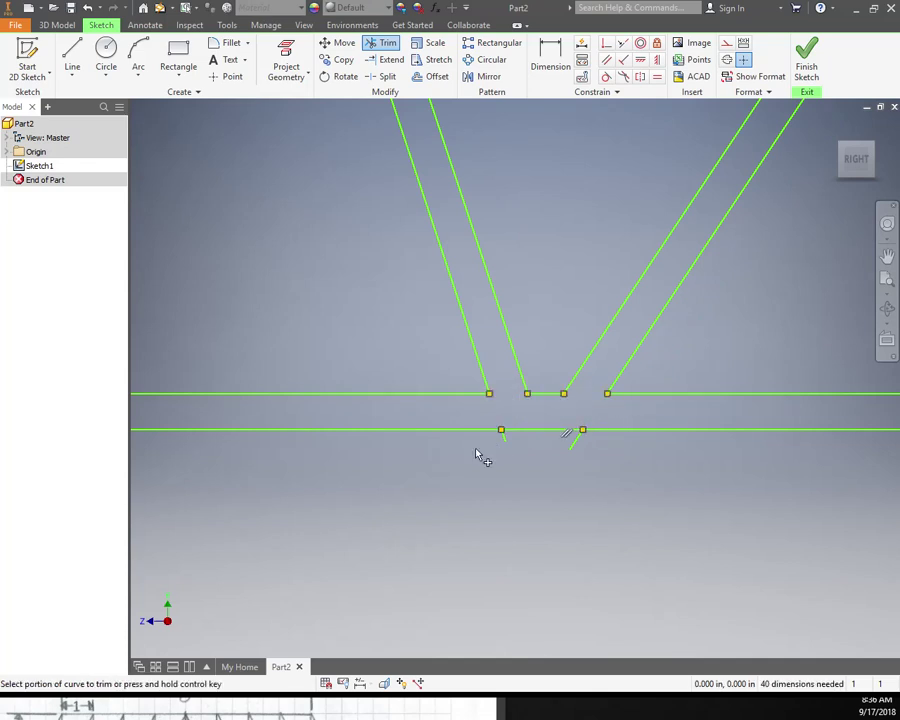
pyautogui.moveTo(478, 440); pyautogui.dragTo(513, 442)
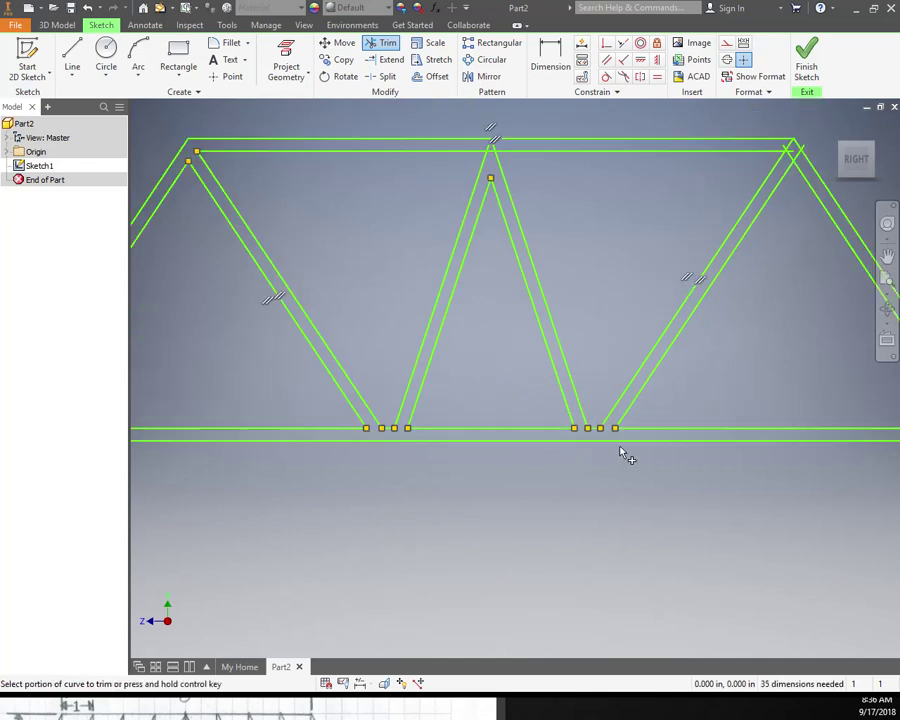
pyautogui.scroll(-2, 625, 454)
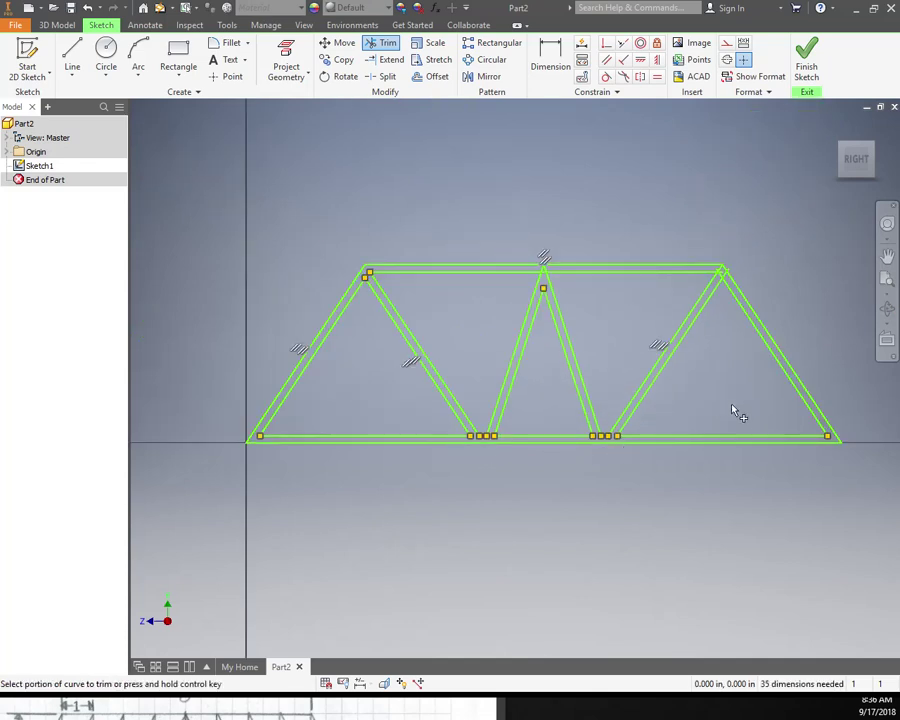
pyautogui.moveTo(734, 410); pyautogui.dragTo(512, 447, button='middle')
pyautogui.scroll(3, 596, 444)
pyautogui.scroll(-3, 578, 442)
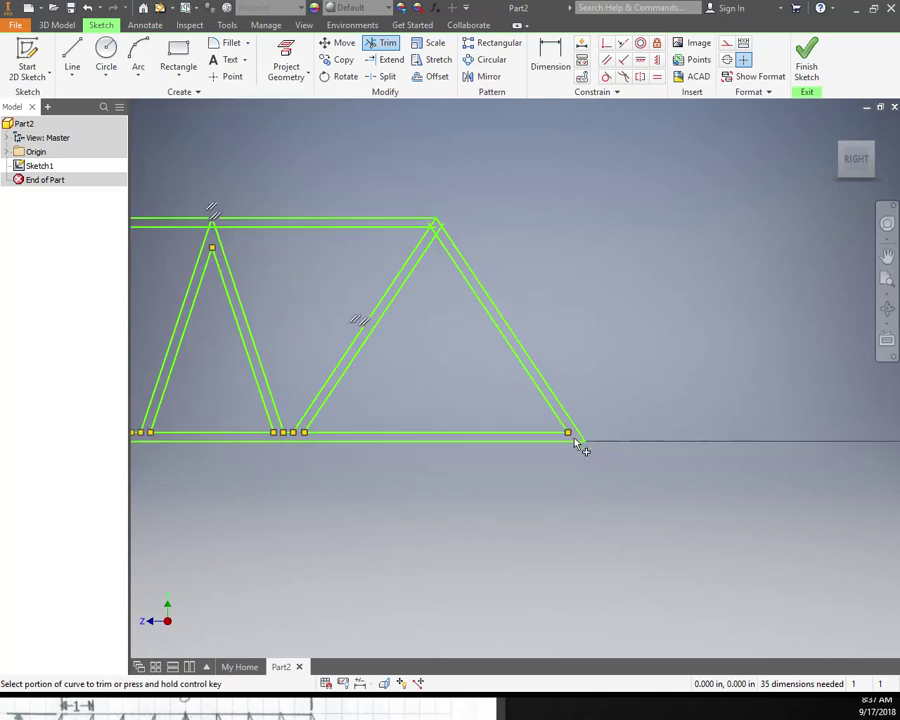
pyautogui.scroll(3, 449, 228)
# - Remove the leftover stubs and the apex tip at the top junctions
pyautogui.moveTo(419, 194)
pyautogui.mouseDown()
pyautogui.moveTo(462, 207)
pyautogui.moveTo(461, 225)
pyautogui.moveTo(476, 203)
pyautogui.mouseUp()
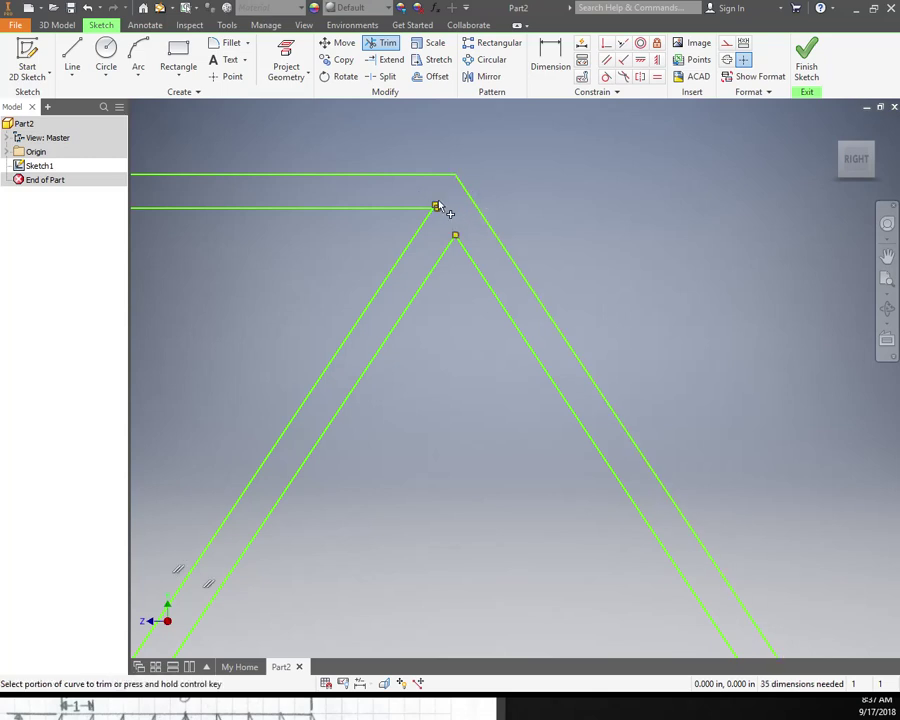
pyautogui.scroll(3, 440, 208)
pyautogui.moveTo(392, 214)
pyautogui.mouseDown()
pyautogui.moveTo(424, 248)
pyautogui.moveTo(406, 242)
pyautogui.mouseUp()
pyautogui.scroll(-6, 315, 255)
pyautogui.moveTo(306, 256); pyautogui.dragTo(773, 278, button='middle')
pyautogui.moveTo(250, 286); pyautogui.dragTo(476, 290, button='middle')
pyautogui.moveTo(200, 288); pyautogui.dragTo(444, 284, button='middle')
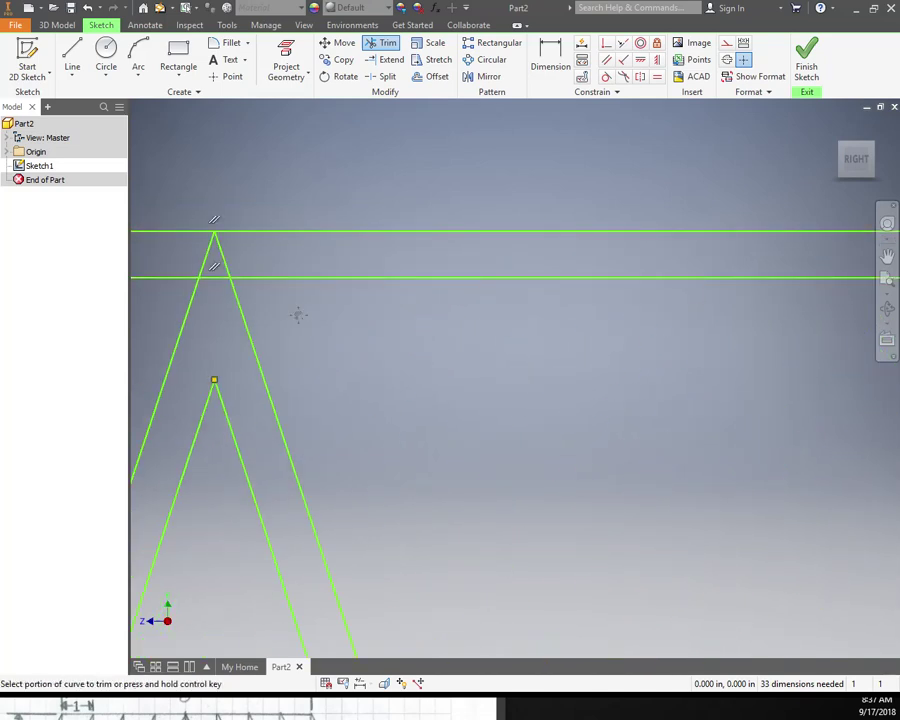
pyautogui.moveTo(298, 315); pyautogui.dragTo(496, 318, button='middle')
pyautogui.moveTo(369, 258)
pyautogui.mouseDown()
pyautogui.moveTo(414, 267)
pyautogui.moveTo(400, 292)
pyautogui.mouseUp()
pyautogui.moveTo(318, 300); pyautogui.dragTo(452, 292, button='middle')
pyautogui.scroll(-2, 424, 300)
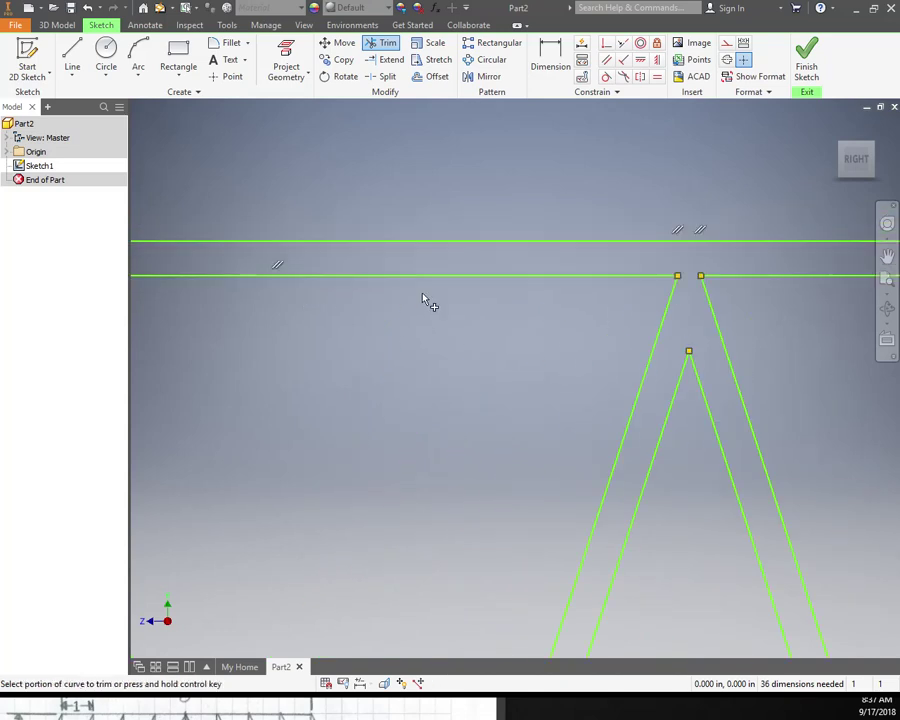
pyautogui.scroll(-4, 424, 300)
pyautogui.scroll(-3, 580, 365)
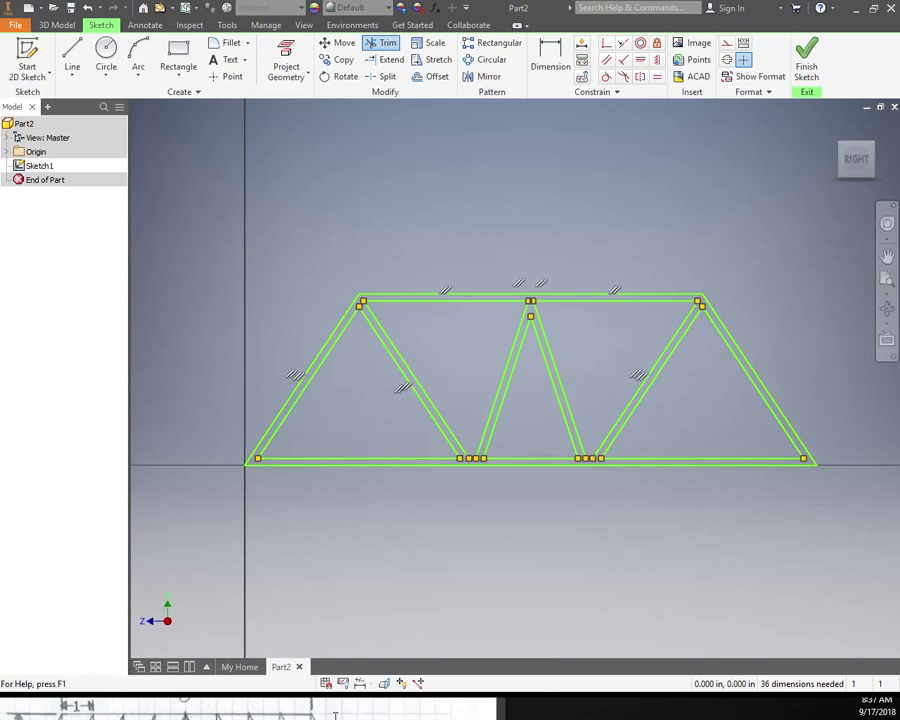
pyautogui.click(250, 708)
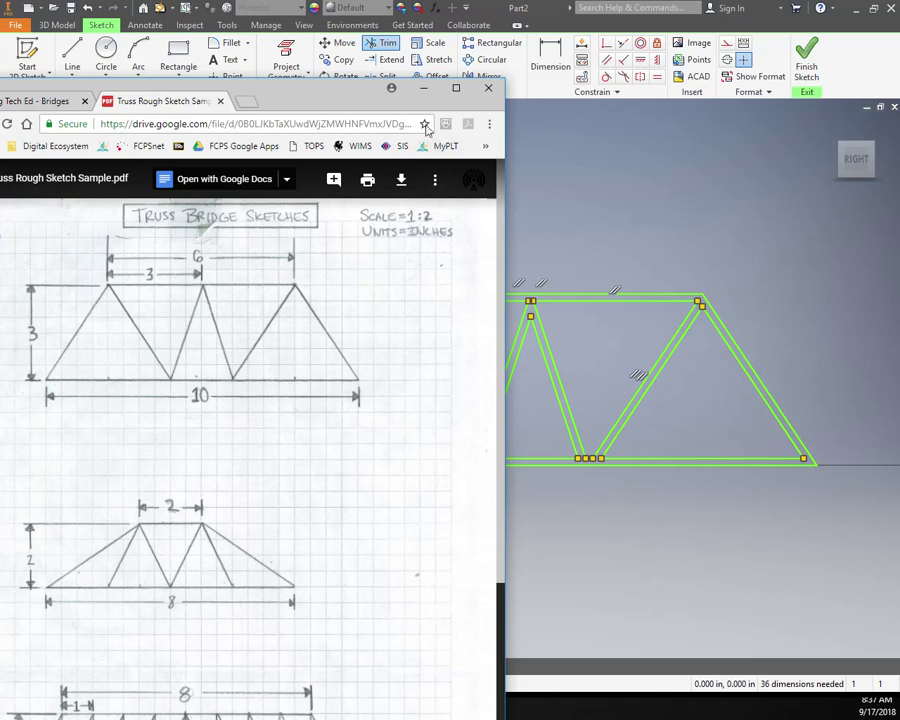
pyautogui.click(424, 88)
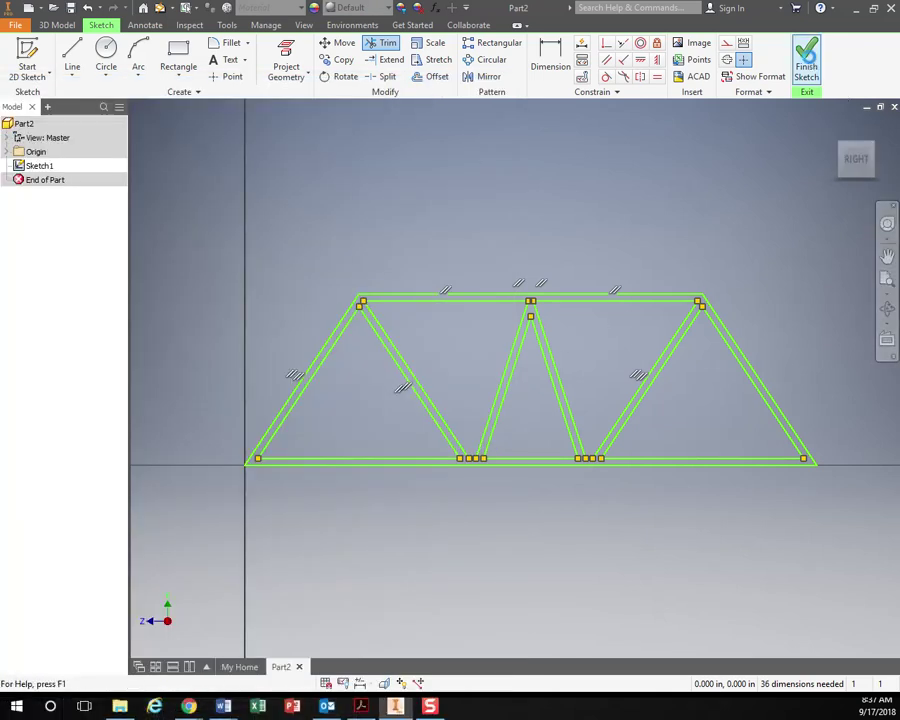
# - Finish Sketch1 and fit the whole truss sketch in the 3D view
pyautogui.click(806, 62)
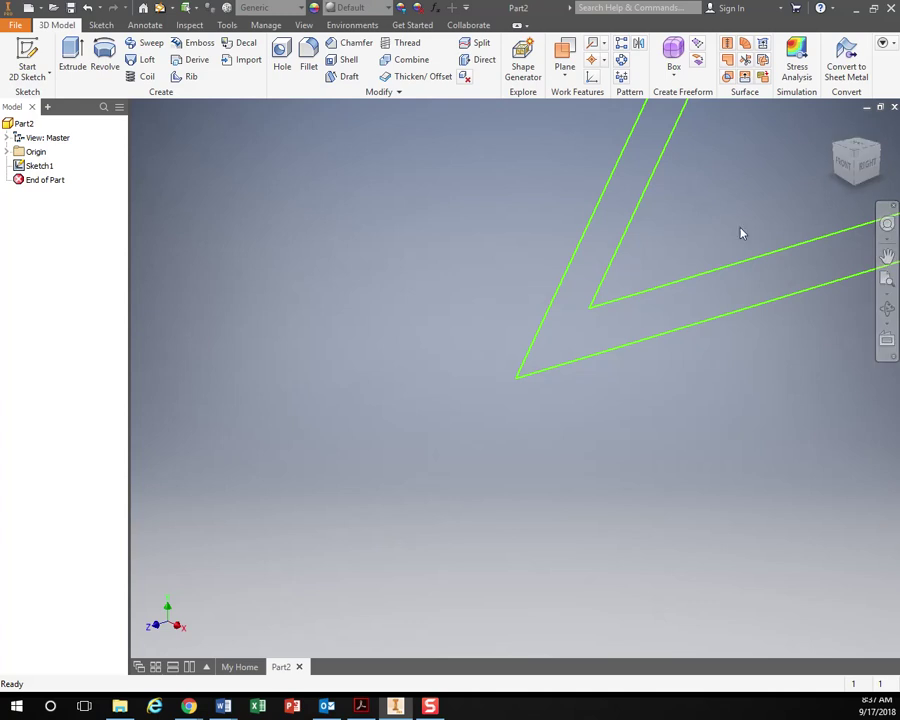
pyautogui.press('F2')
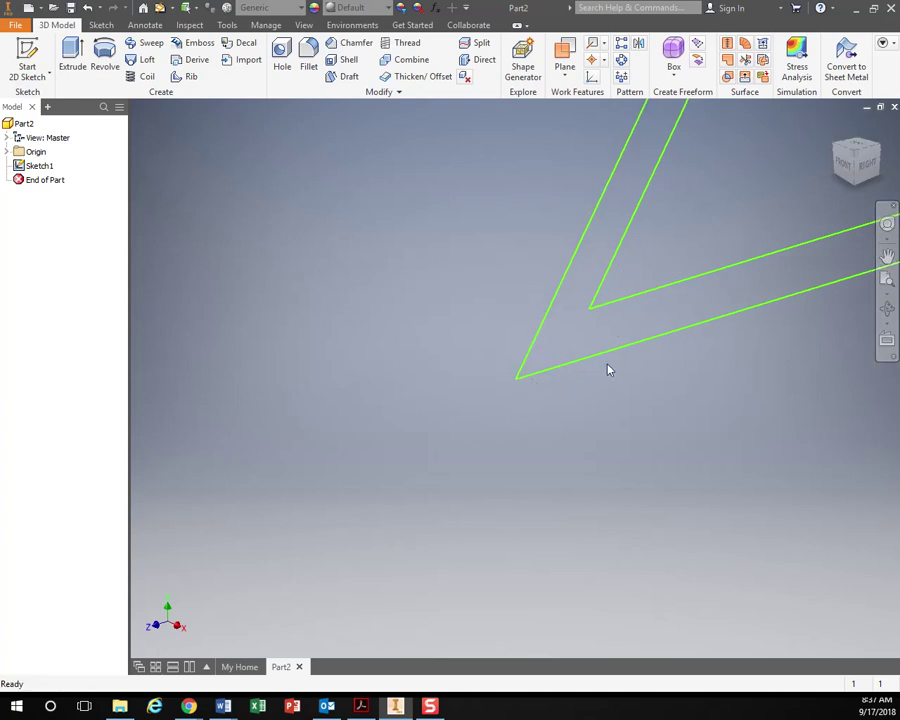
pyautogui.click(887, 256)
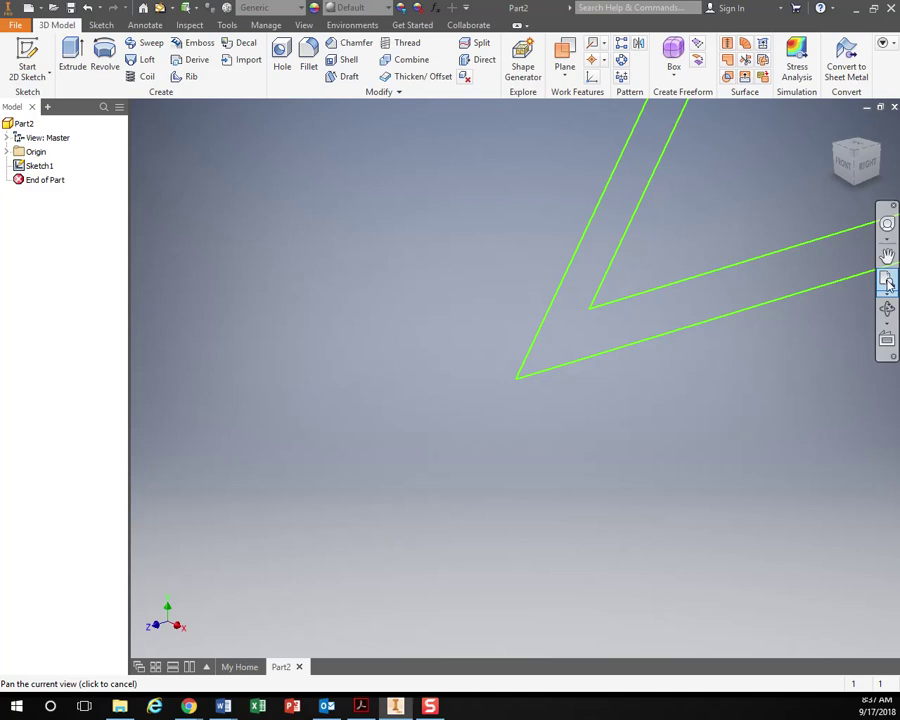
pyautogui.click(887, 281)
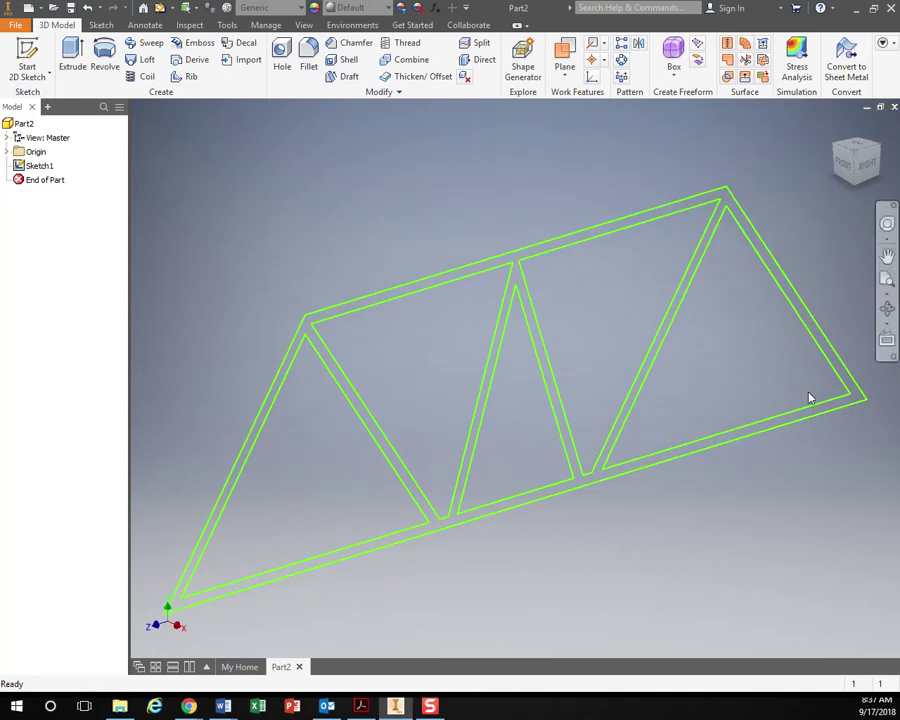
pyautogui.scroll(4, 500, 360)
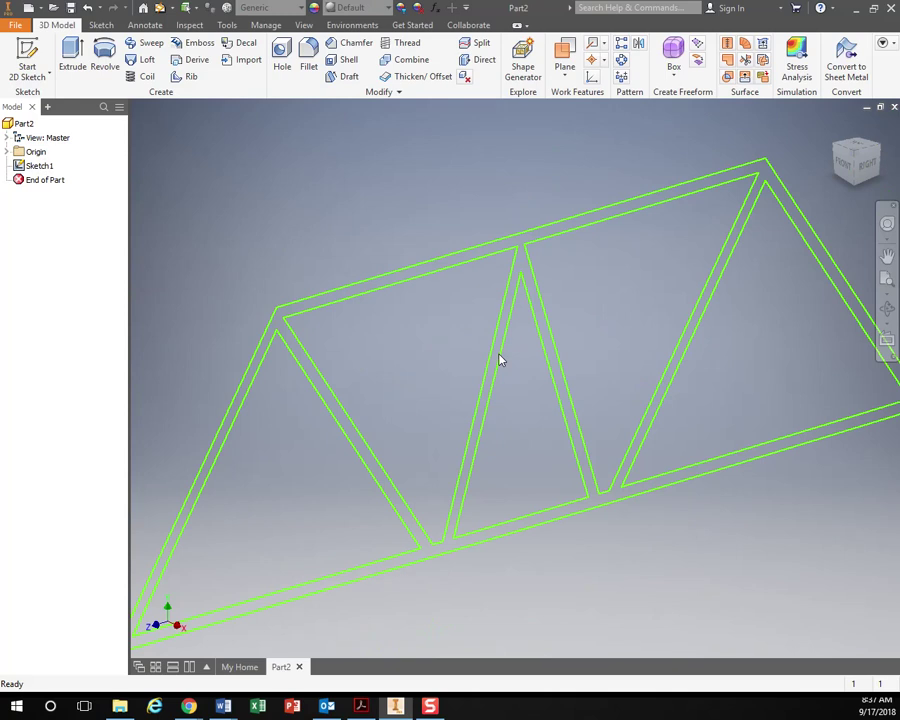
pyautogui.scroll(-3, 500, 360)
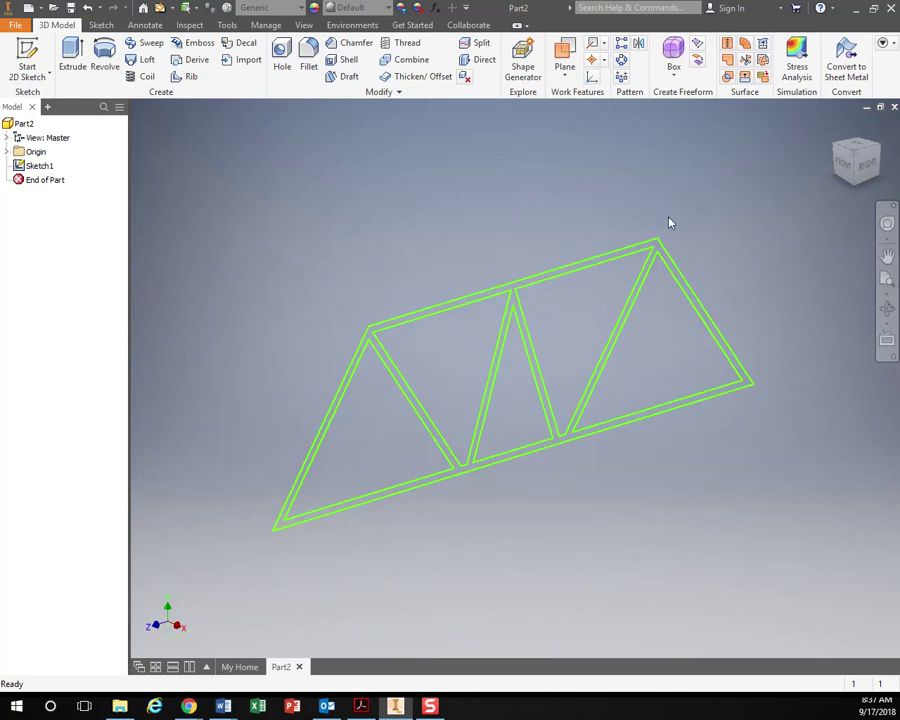
# - Orient the view through right, front, and top-front-right, then orbit to tilt the truss
pyautogui.click(869, 166)
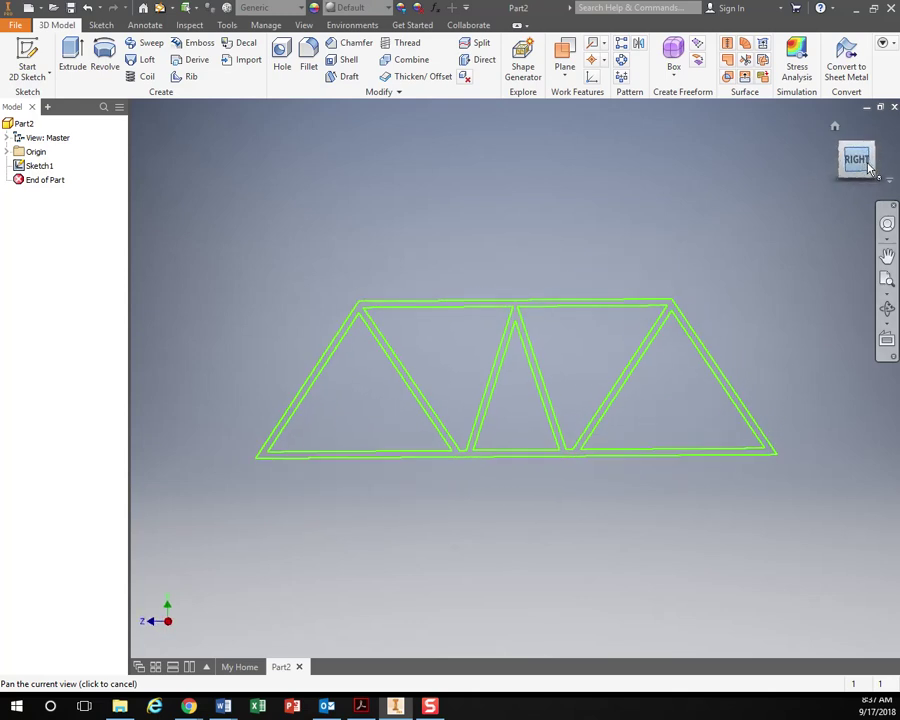
pyautogui.click(849, 164)
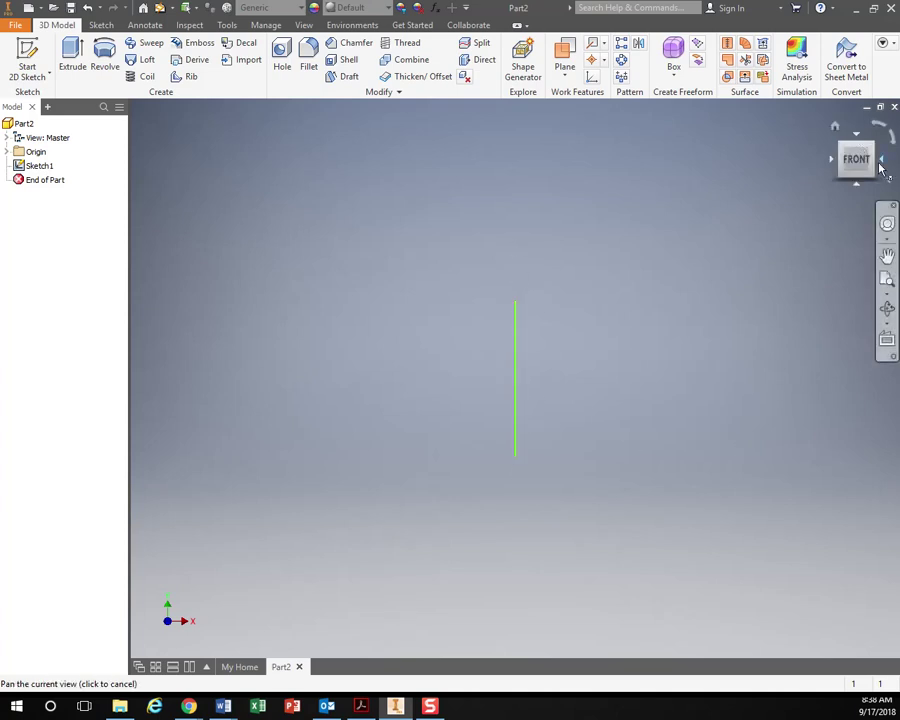
pyautogui.click(874, 159)
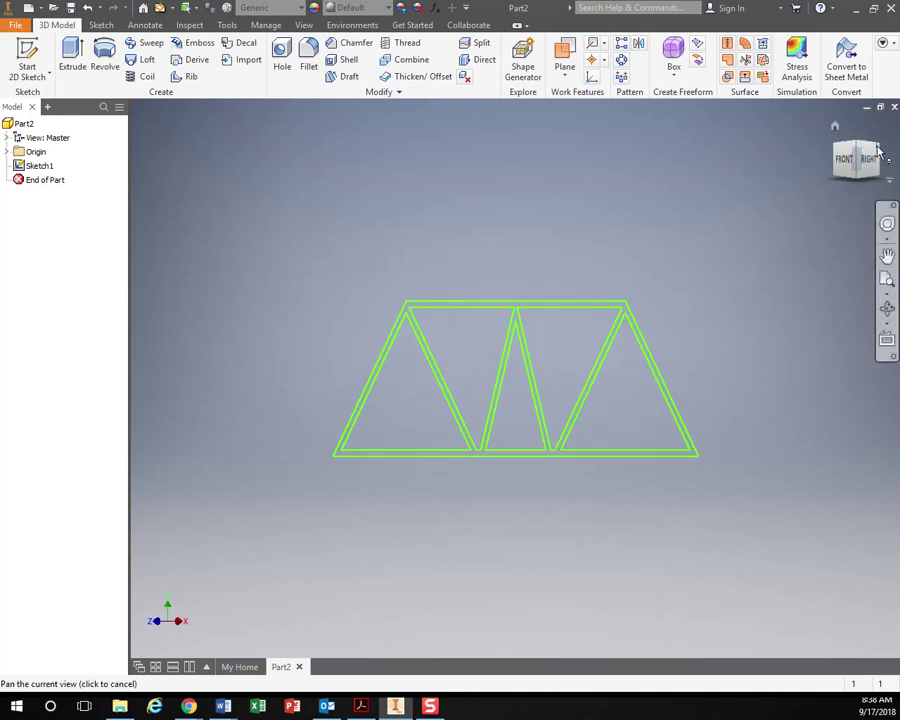
pyautogui.click(876, 148)
pyautogui.keyDown('shift'); pyautogui.moveTo(835, 219); pyautogui.dragTo(684, 450, button='middle'); pyautogui.keyUp('shift')
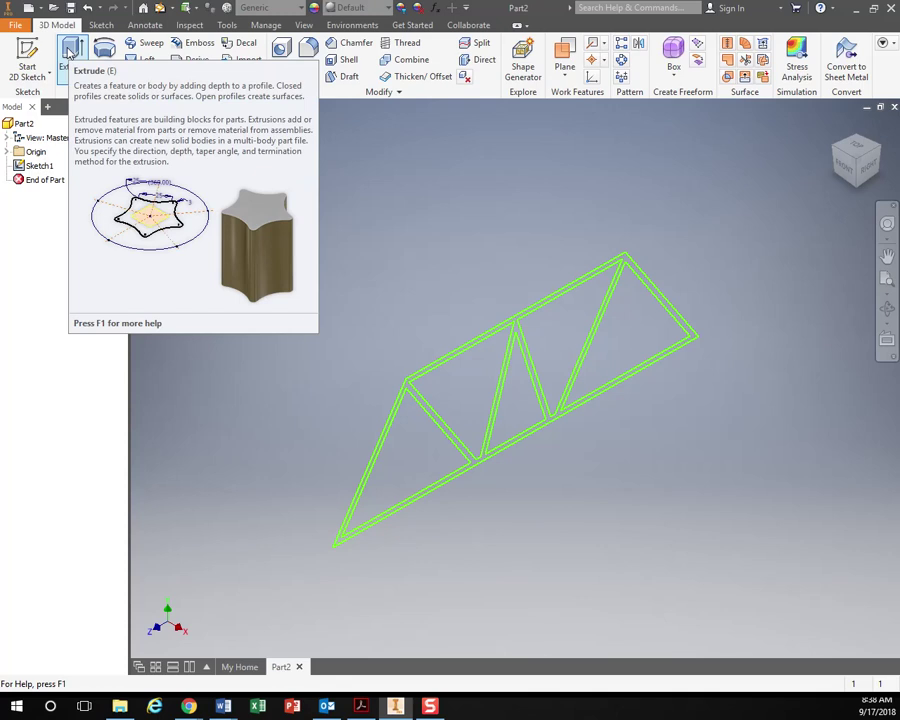
# - Extrude the truss outline in one direction to a depth of 0.125 in, creating Extrusion1
pyautogui.click(69, 53)
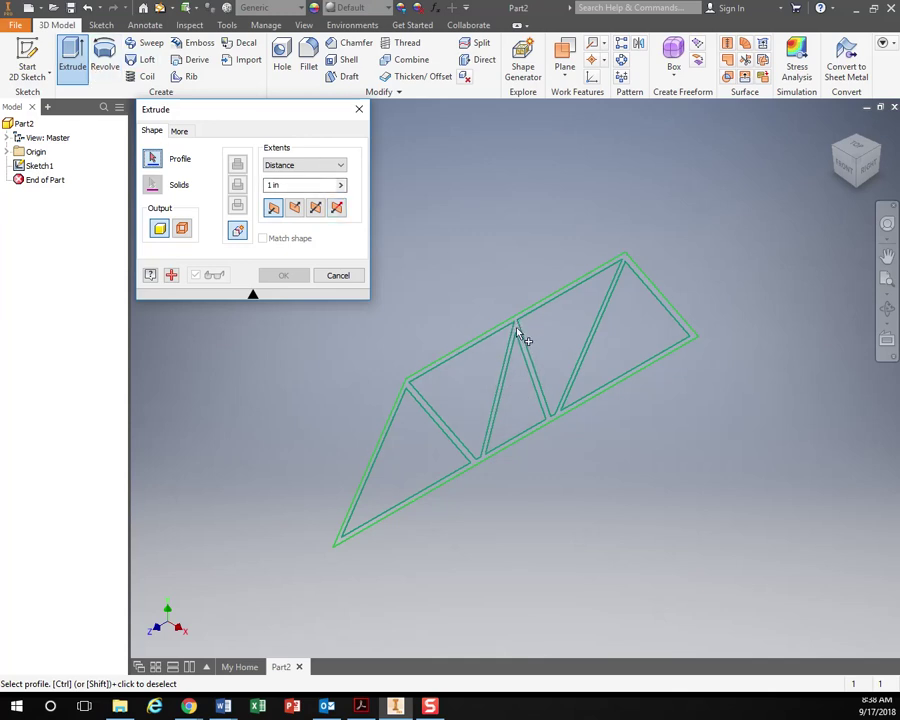
pyautogui.scroll(4, 519, 333)
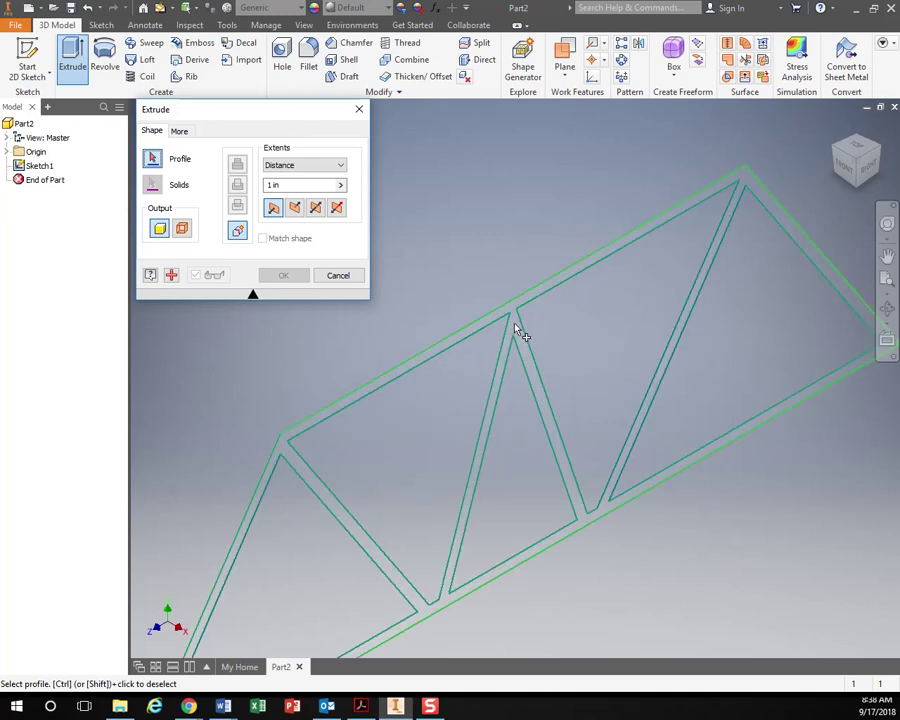
pyautogui.click(516, 328)
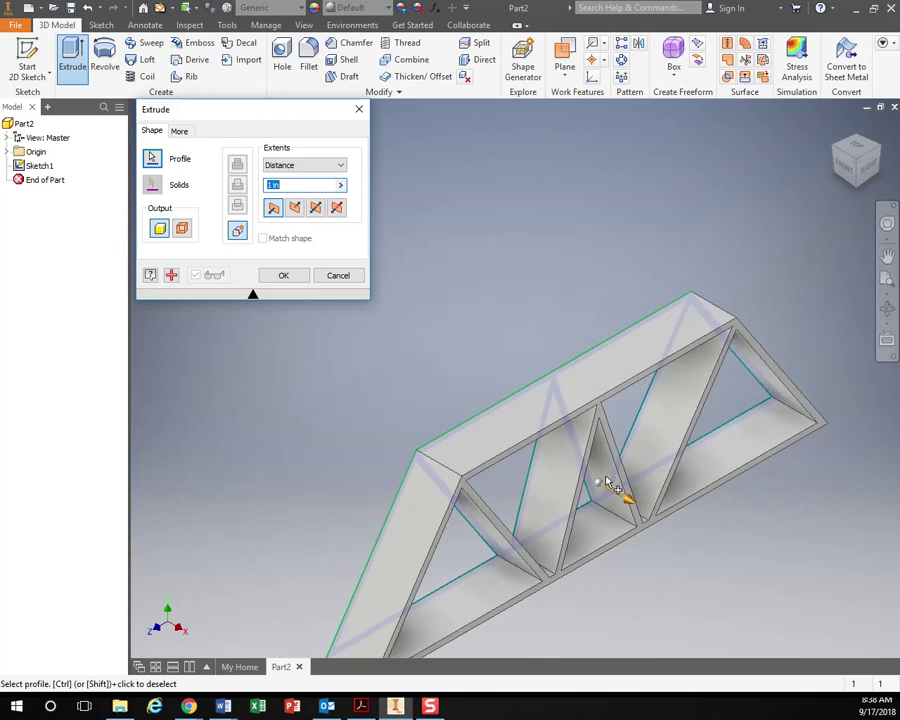
pyautogui.moveTo(597, 493); pyautogui.dragTo(562, 381, button='middle')
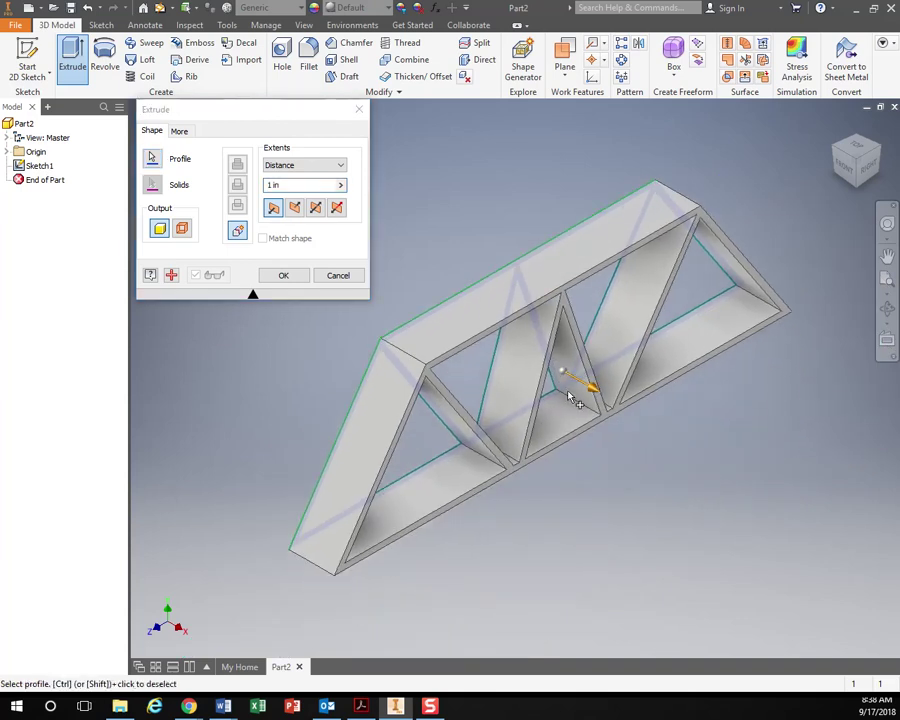
pyautogui.click(294, 209)
pyautogui.click(315, 208)
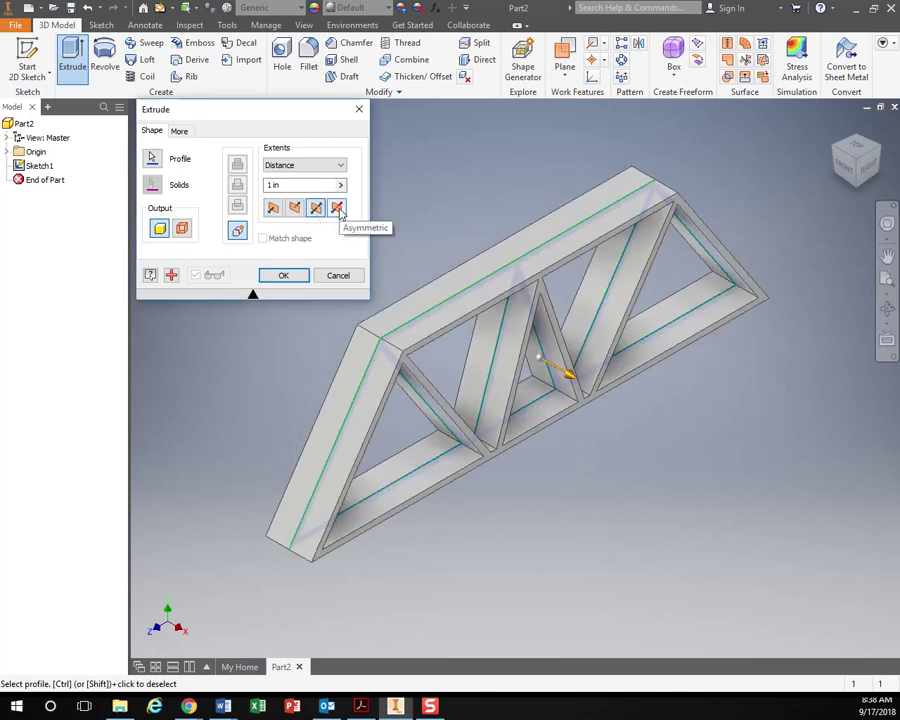
pyautogui.click(337, 209)
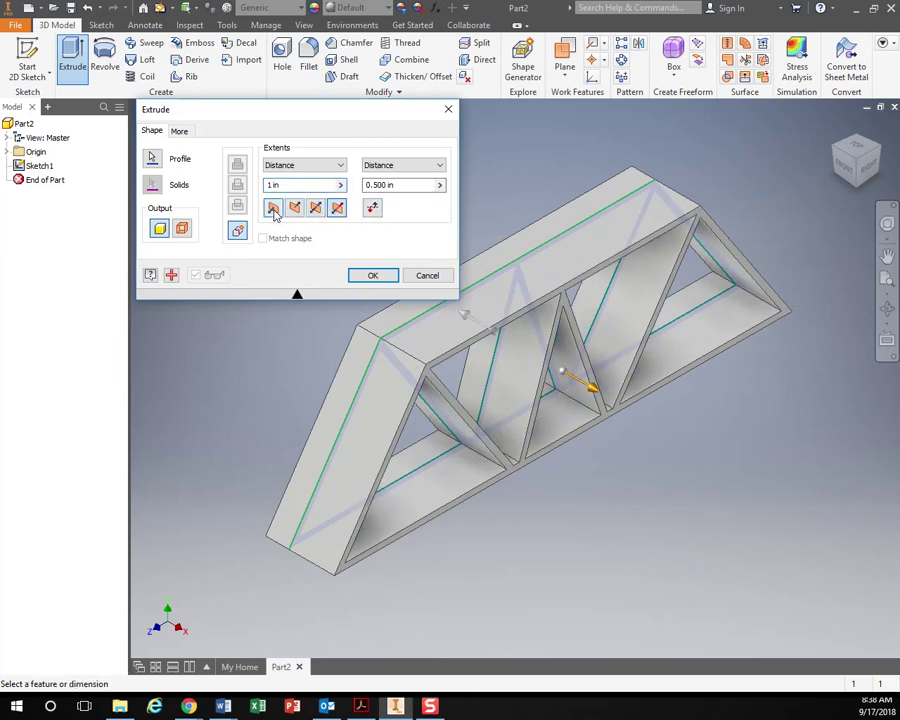
pyautogui.click(274, 209)
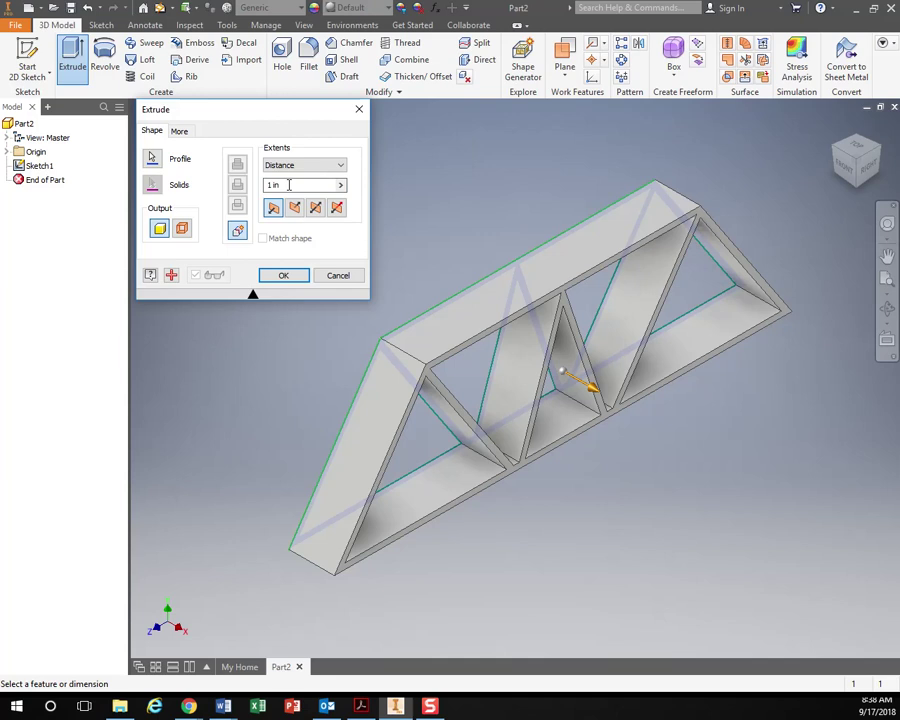
pyautogui.click(289, 185)
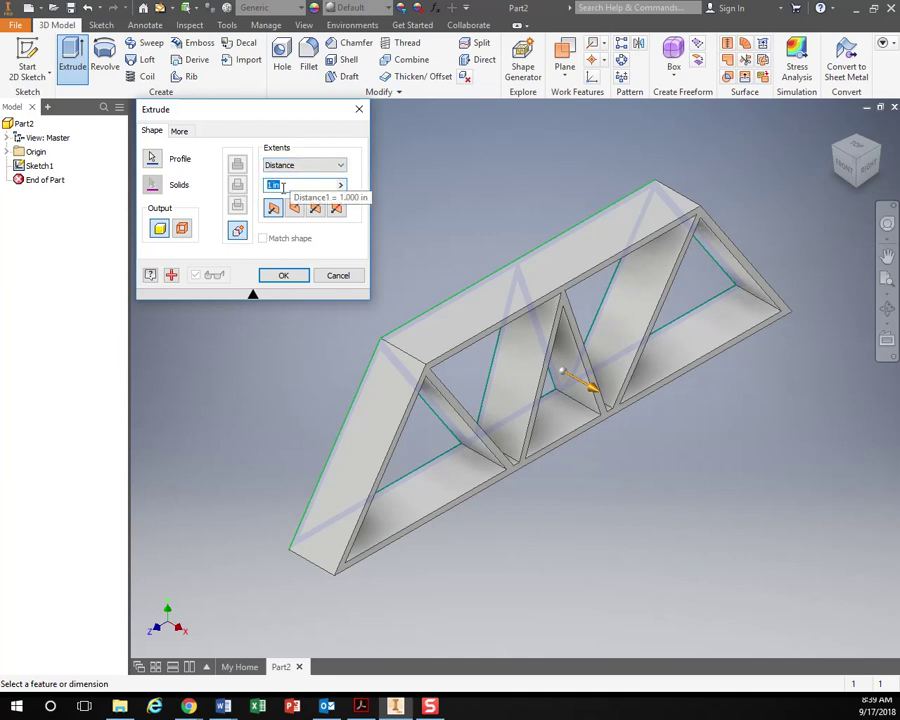
pyautogui.write('.125')
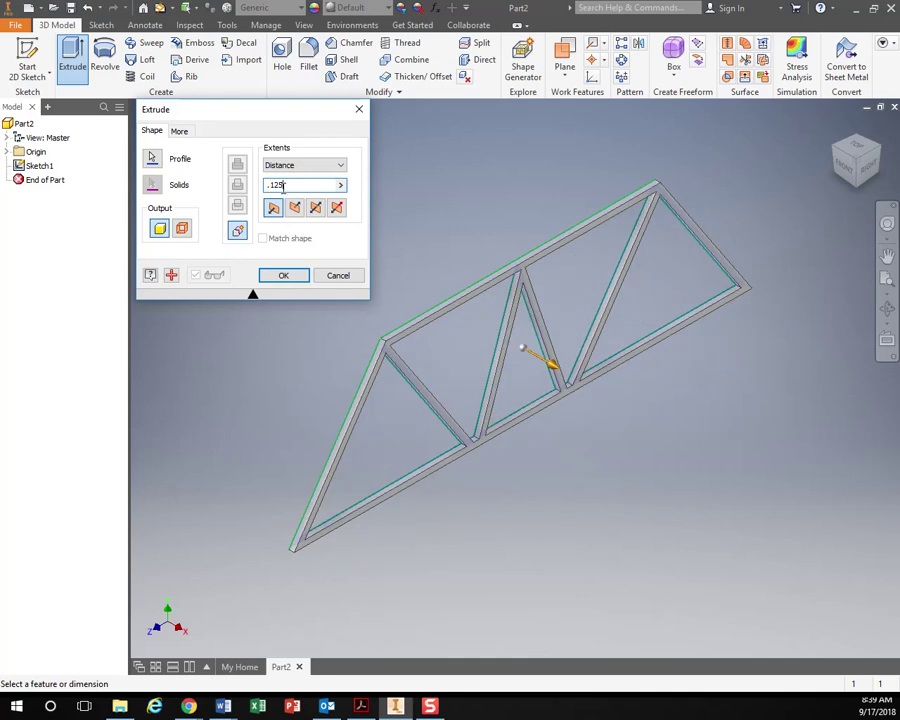
pyautogui.press('Return')
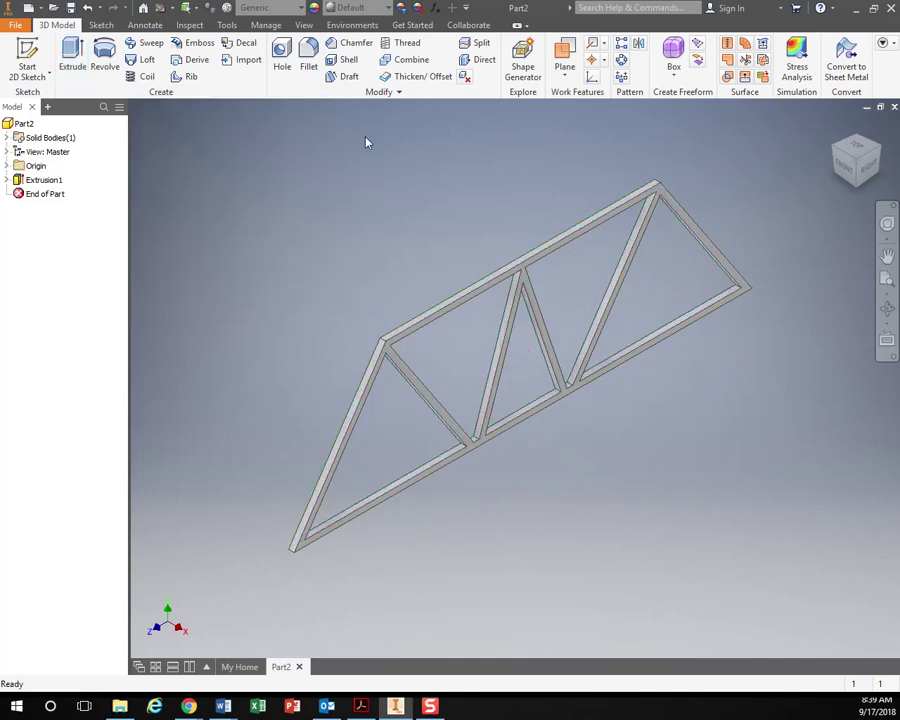
# - Orbit the extruded truss to view it obliquely, then return to the flat RIGHT view
pyautogui.click(887, 256)
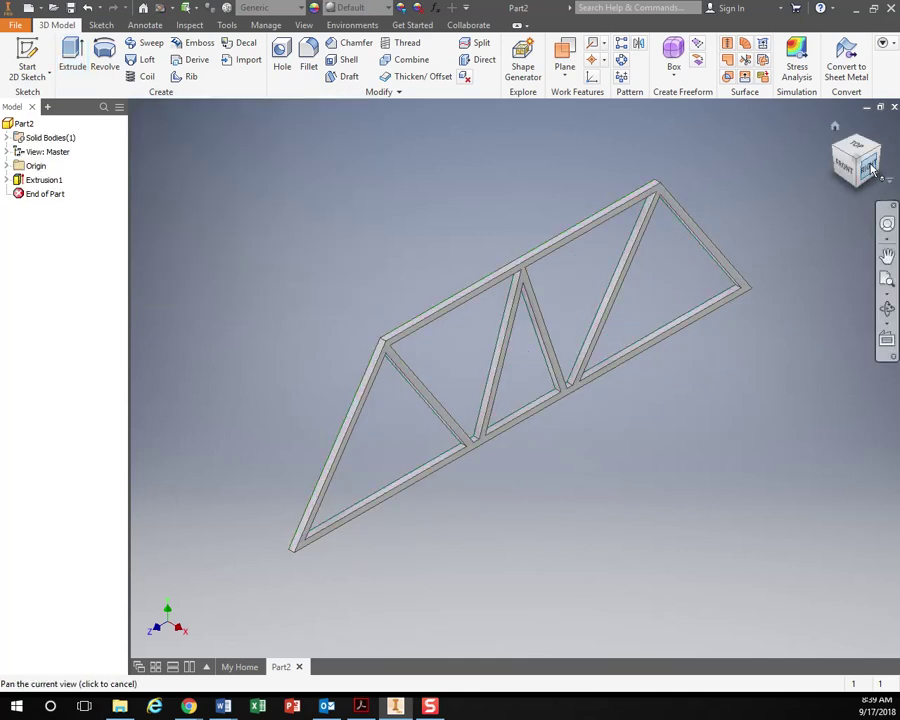
pyautogui.click(867, 168)
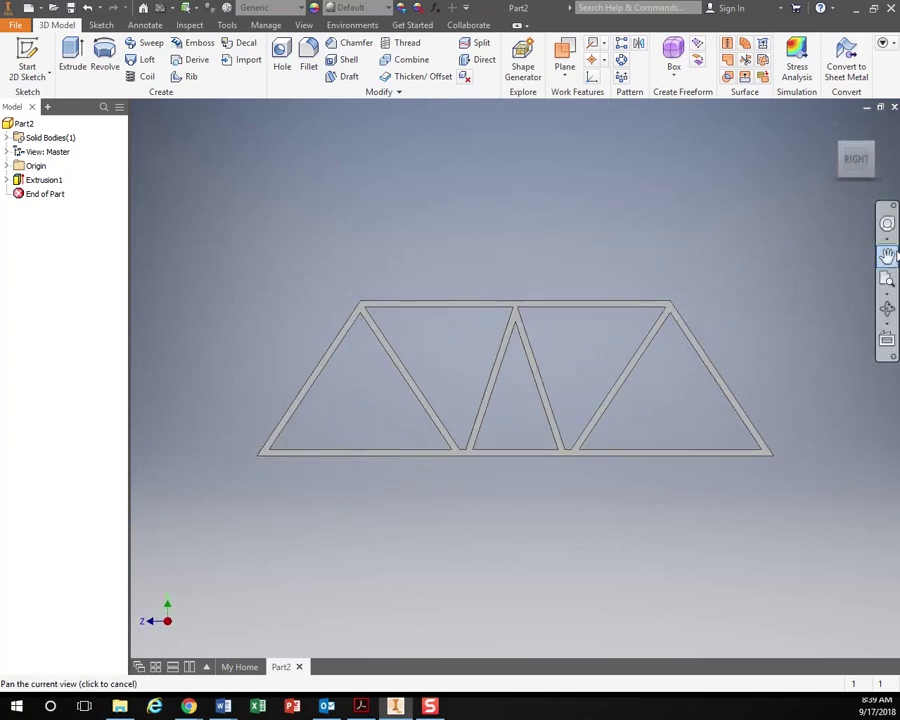
pyautogui.click(888, 310)
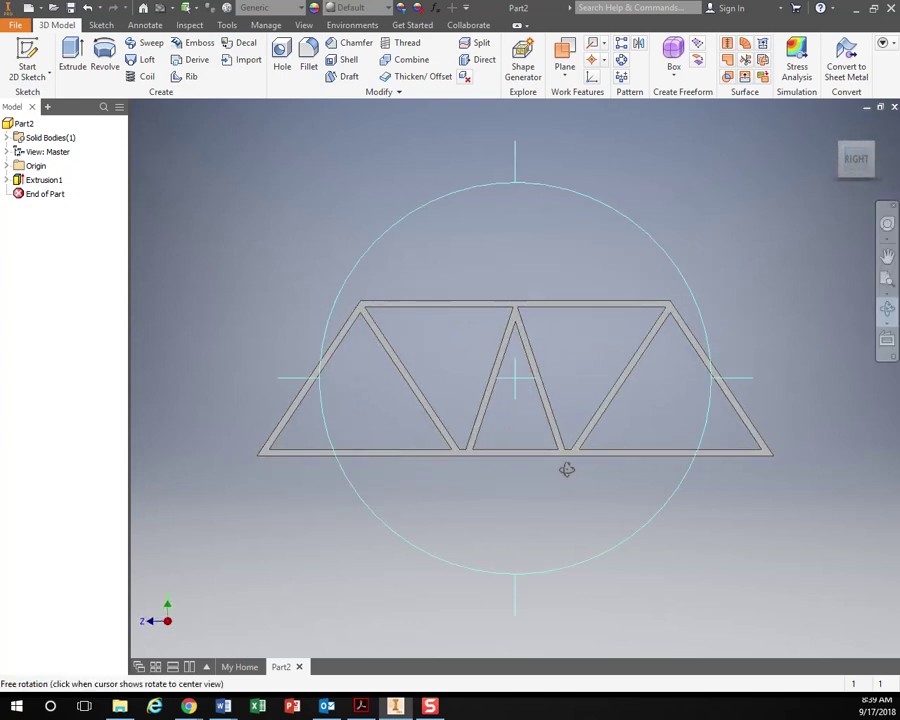
pyautogui.moveTo(567, 468); pyautogui.dragTo(531, 557)
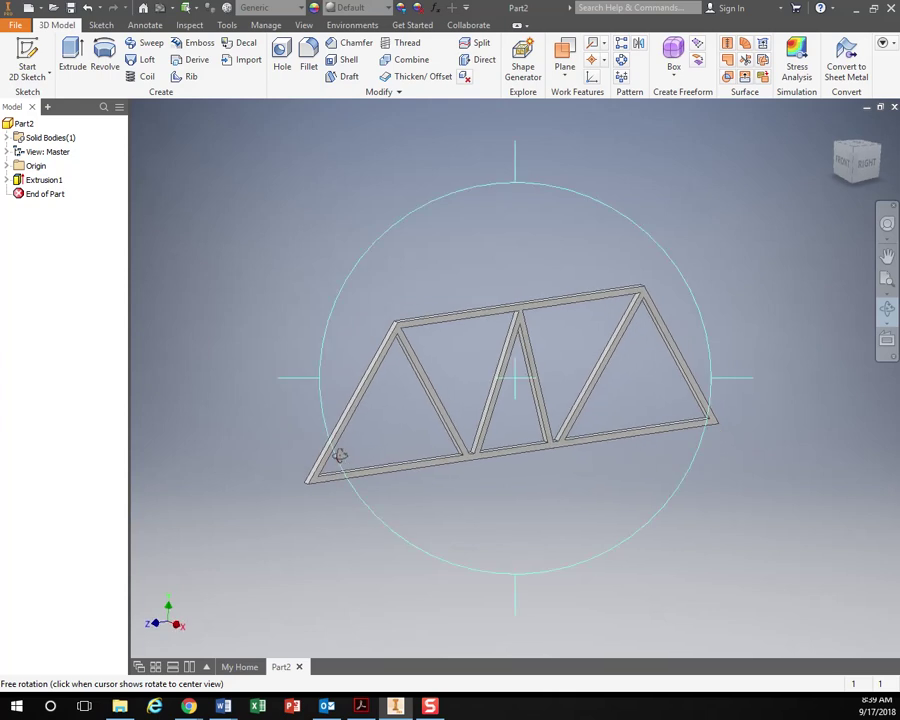
pyautogui.moveTo(339, 454); pyautogui.dragTo(307, 442)
pyautogui.moveTo(666, 386); pyautogui.dragTo(534, 300)
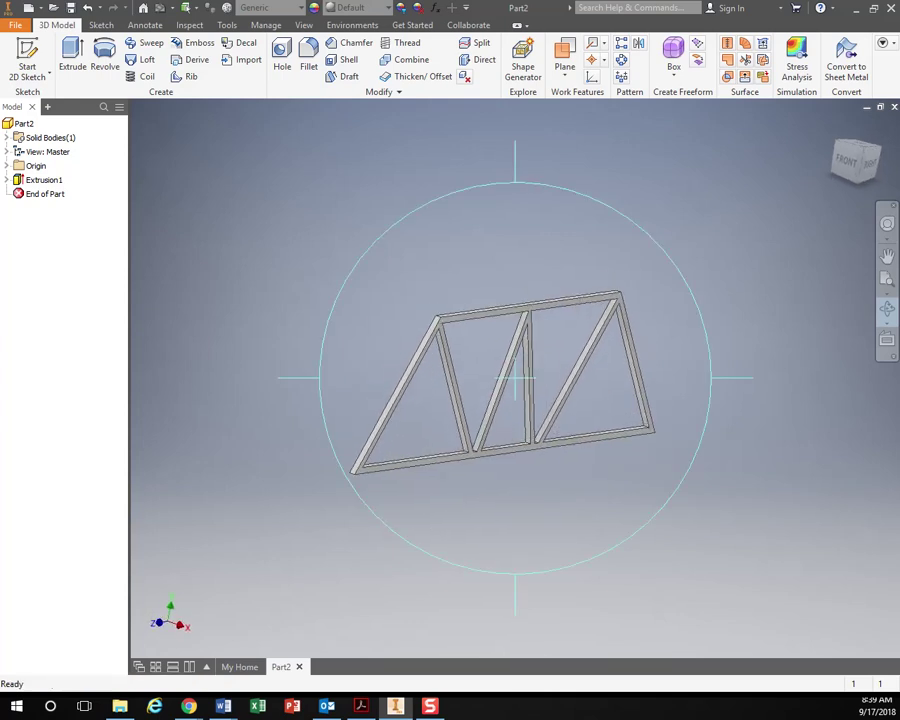
pyautogui.click(866, 162)
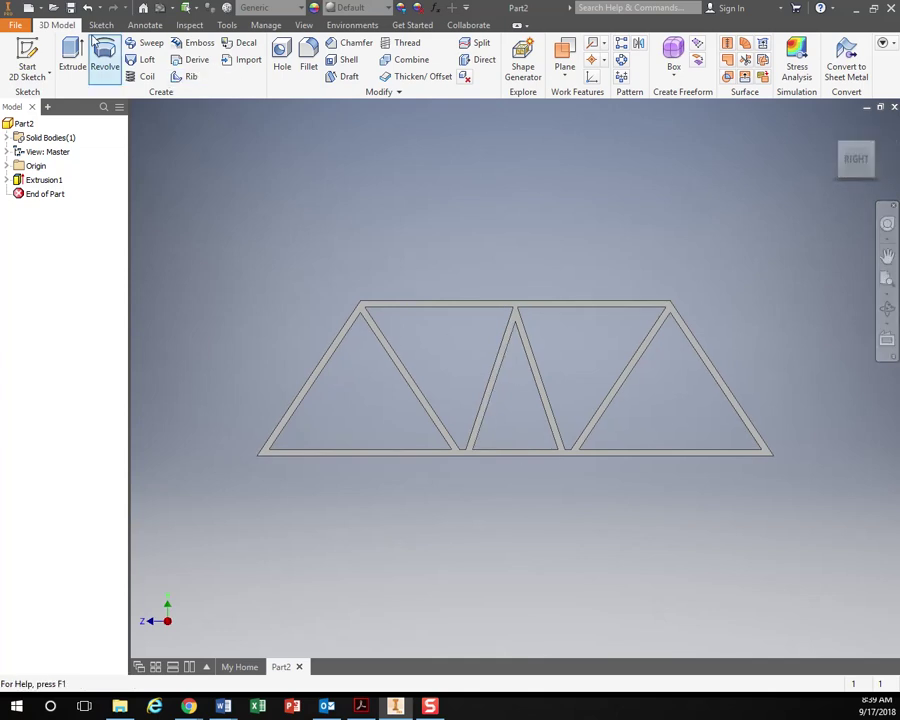
# - In Save As, browse to the Bridges folder on the network drive and choose BridgeSample1_Side.ipt
pyautogui.click(14, 25)
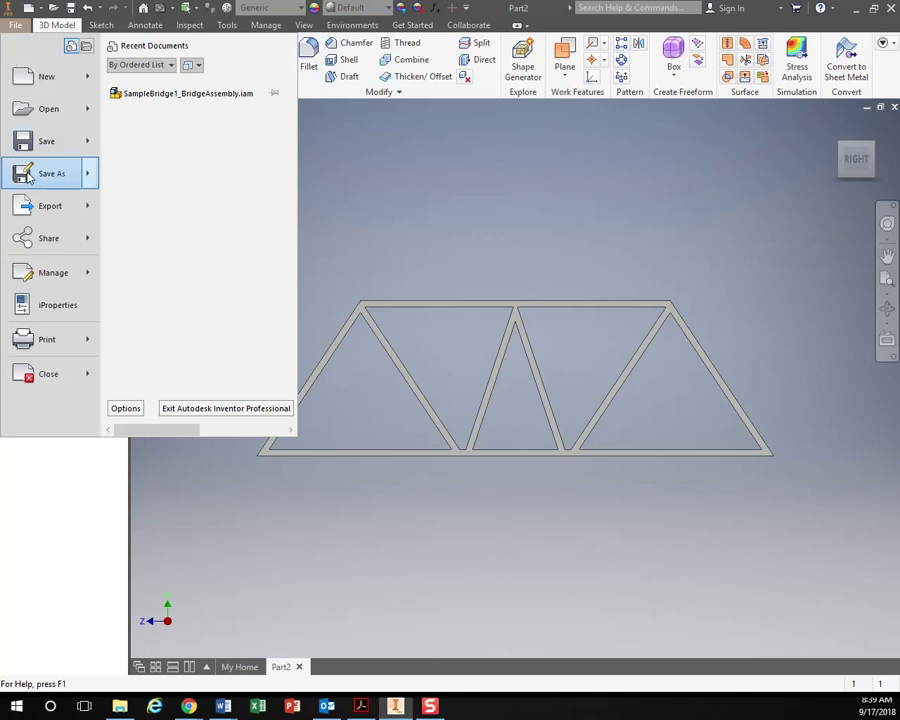
pyautogui.moveTo(28, 180)
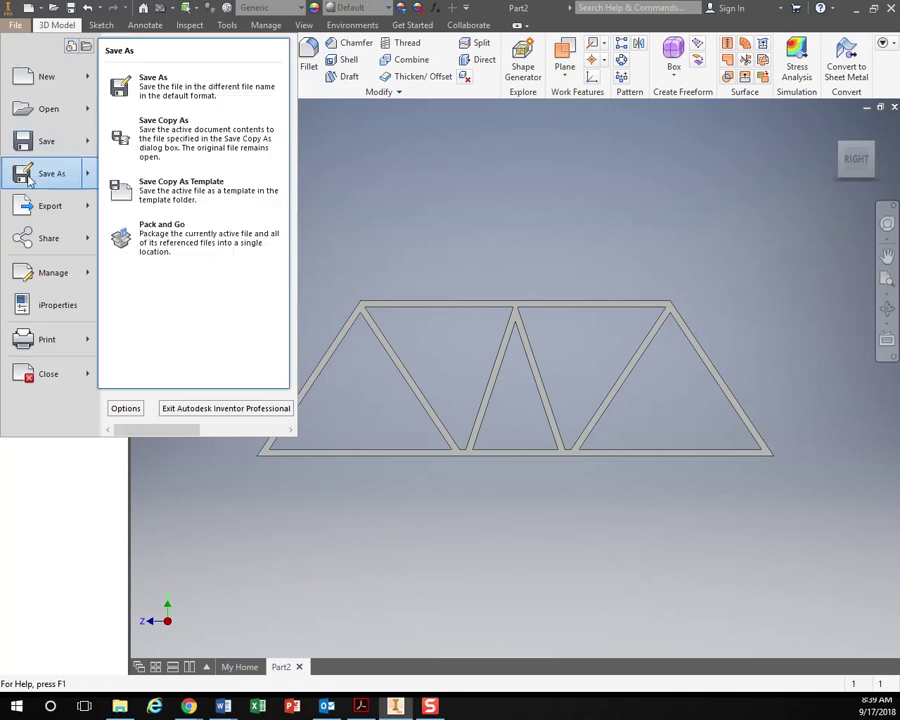
pyautogui.click(153, 84)
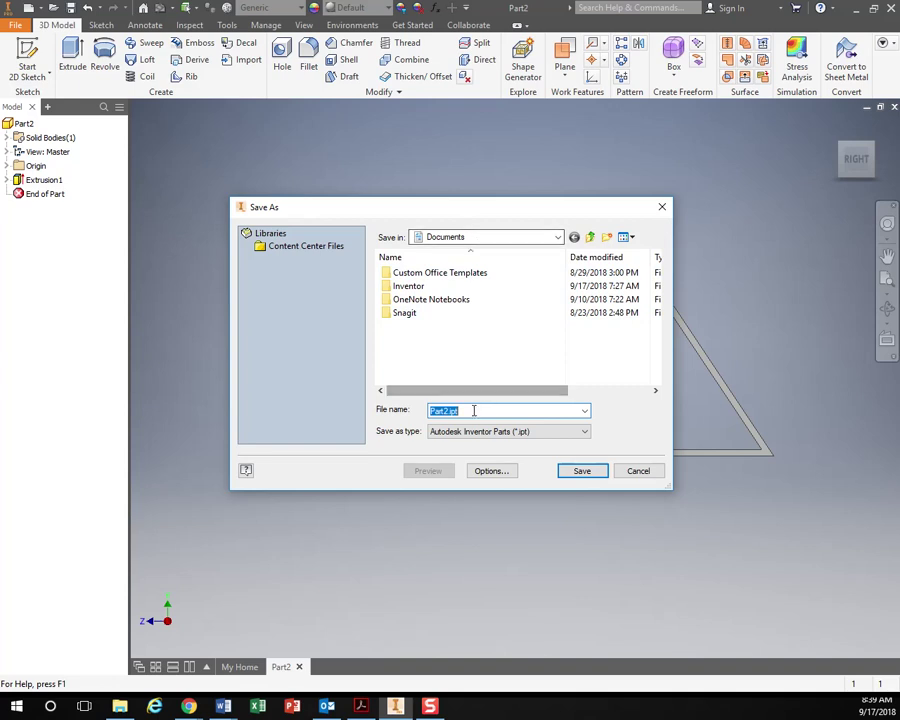
pyautogui.click(452, 237)
pyautogui.click(474, 370)
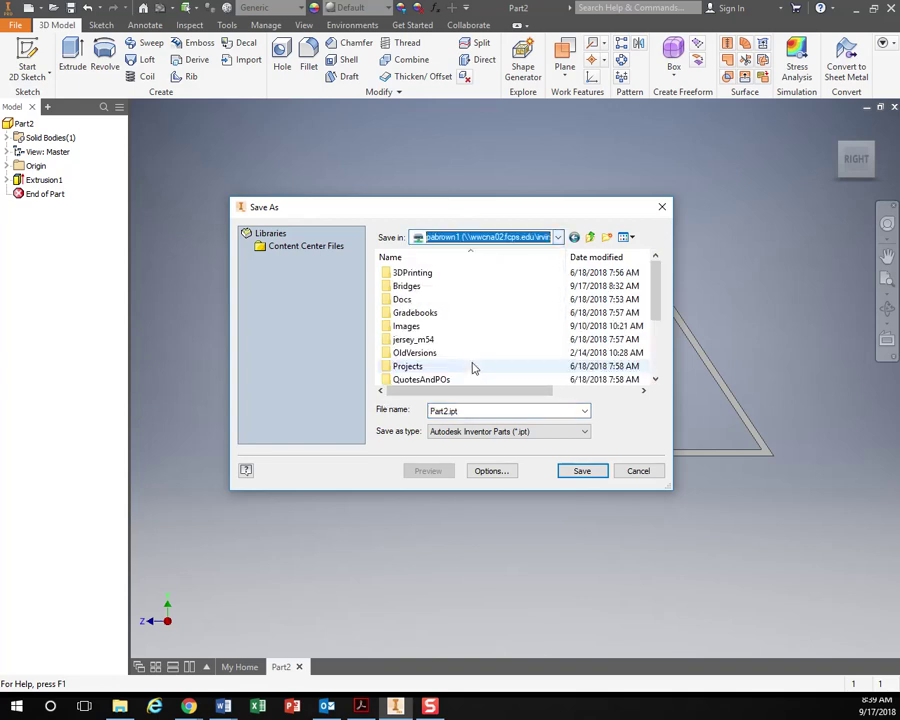
pyautogui.doubleClick(420, 287)
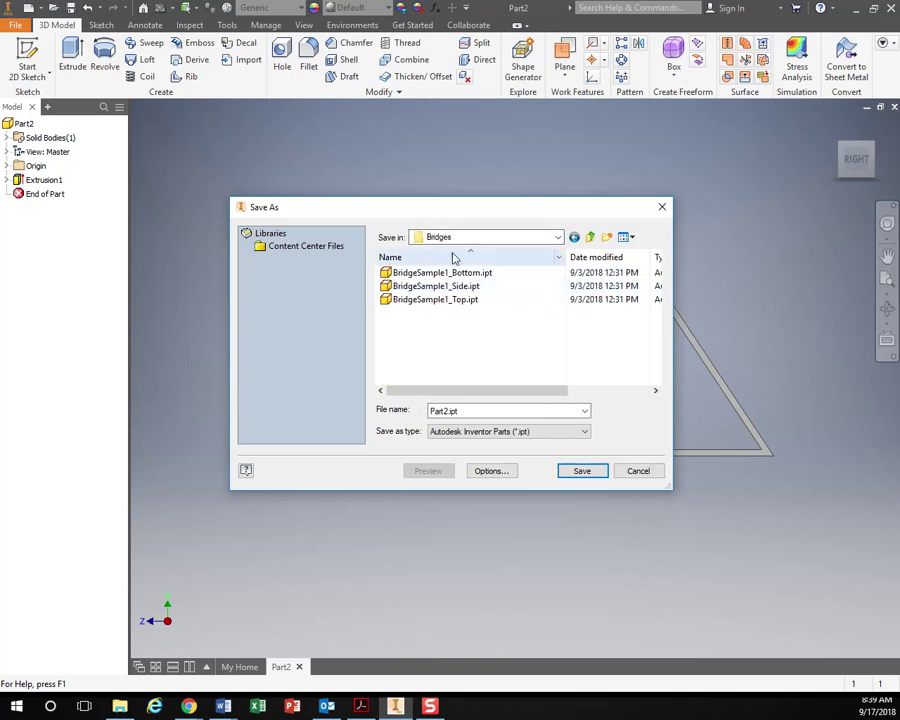
pyautogui.click(451, 287)
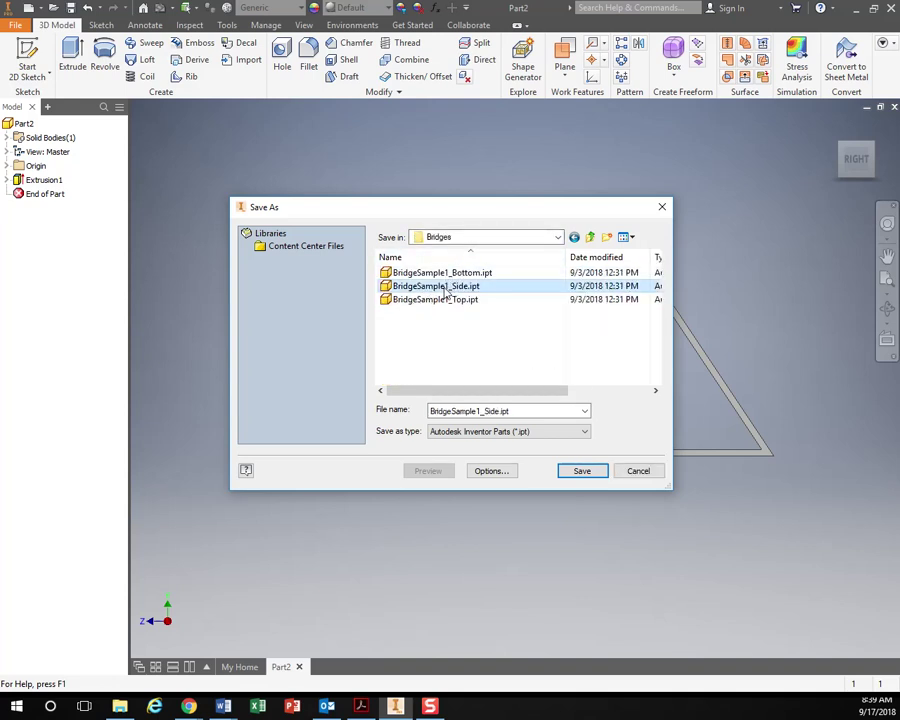